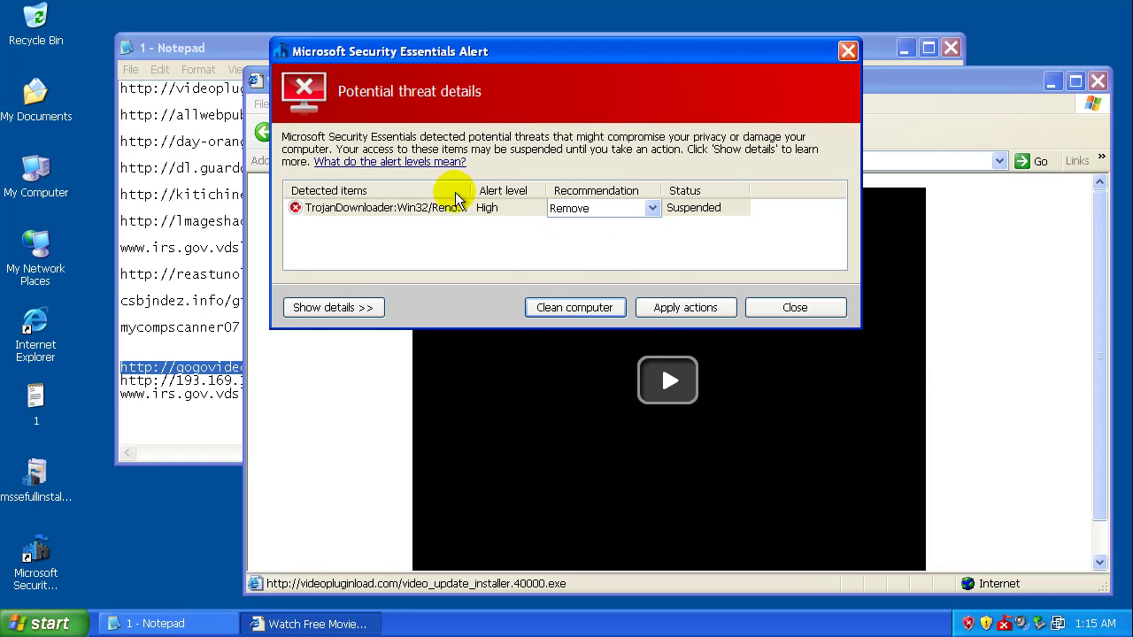
Clean the computer of the detected TrojanDownloader:Win32 threat and close the alert
left_click(577, 306)
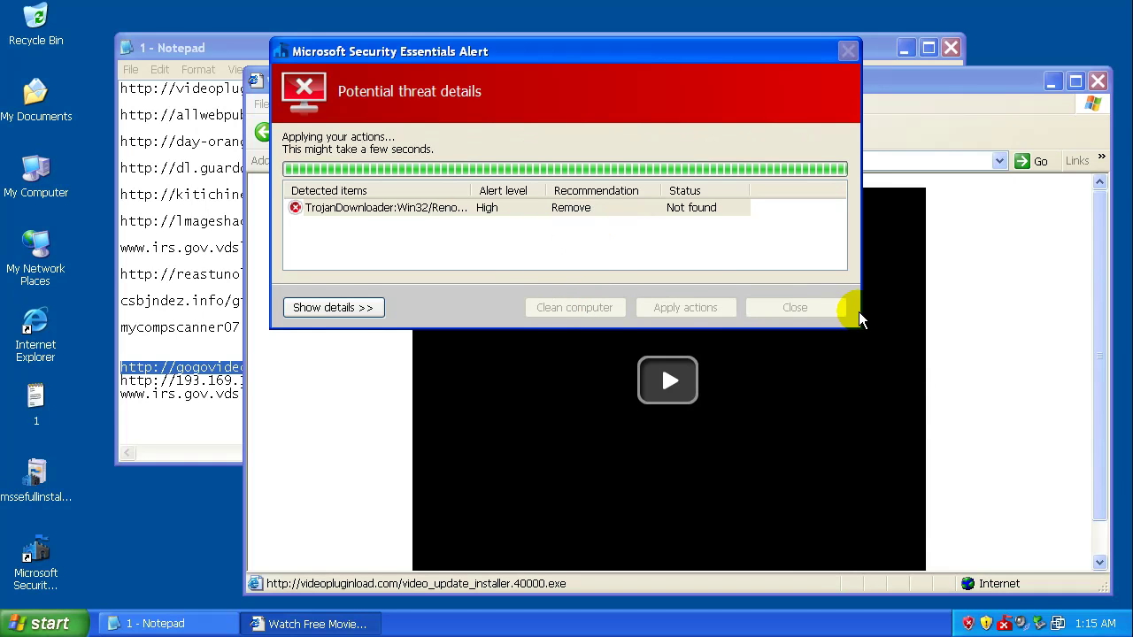
left_click(815, 306)
Copy the 193.169.13.6 setup.exe address from the notes and load it in Internet Explorer
left_click(197, 388)
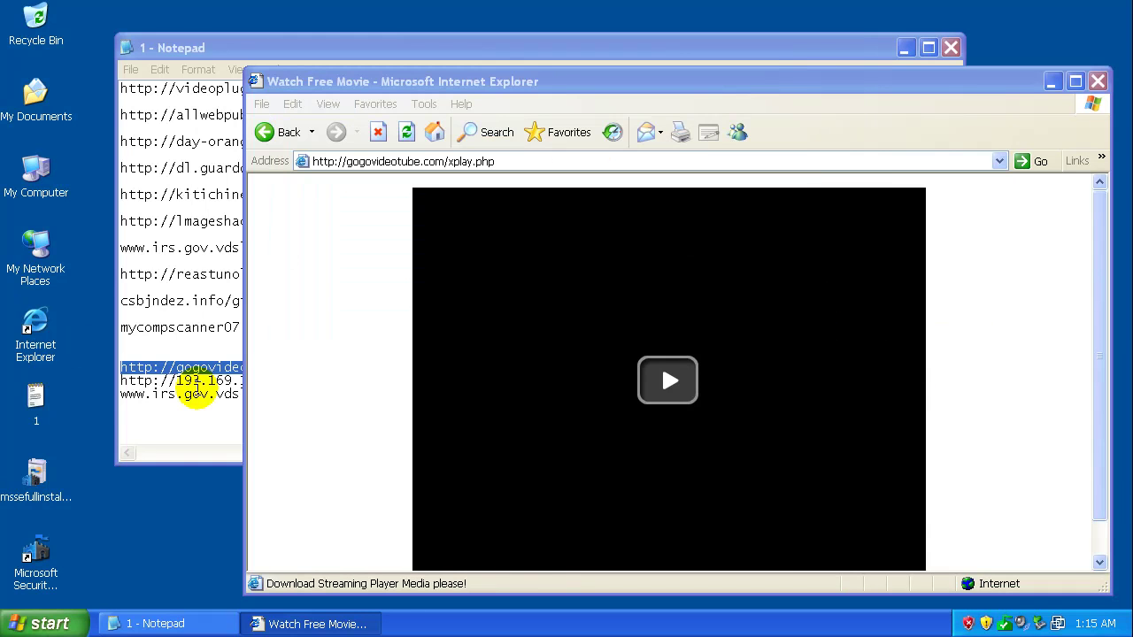
triple_click(198, 383)
right_click(199, 382)
left_click(228, 430)
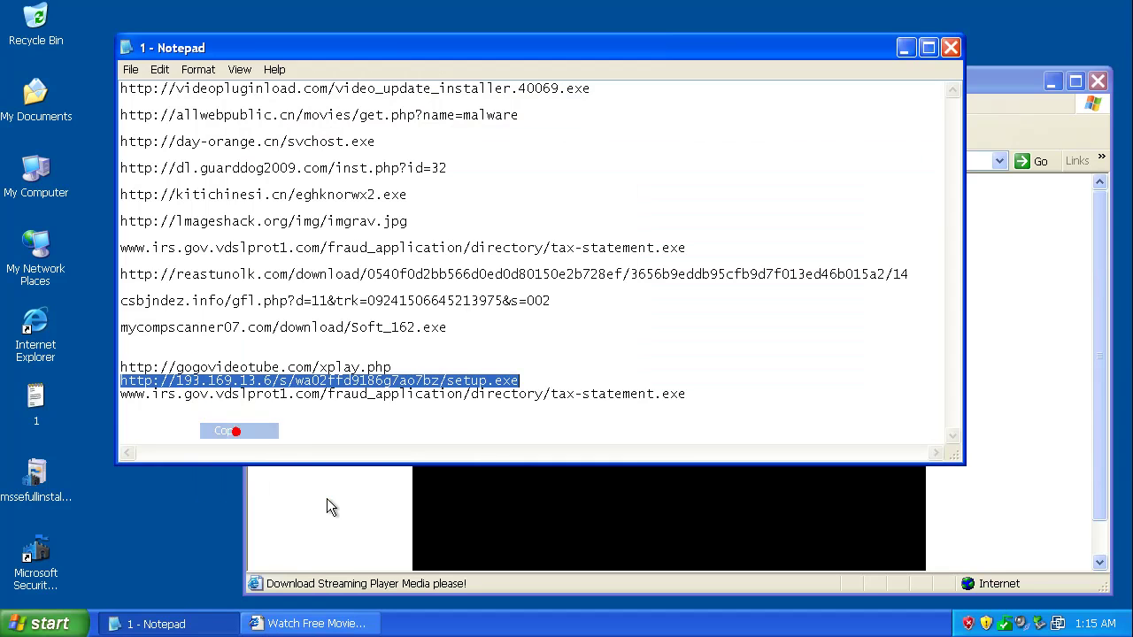
left_click(324, 501)
left_click(408, 160)
right_click(408, 160)
left_click(439, 226)
key("Return")
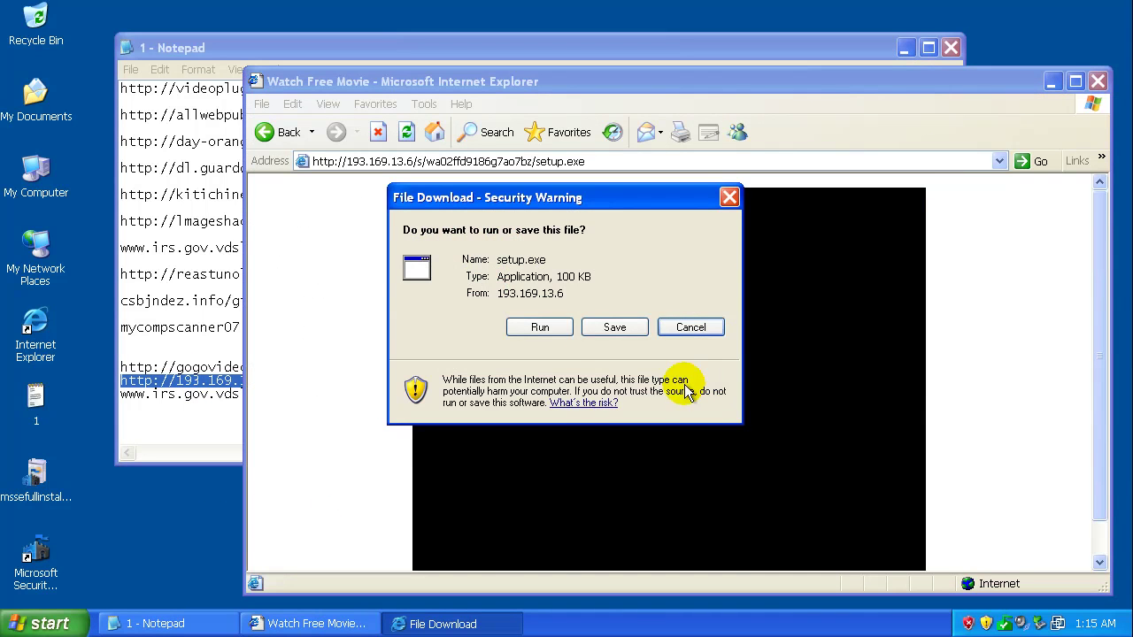
Run the downloaded setup.exe despite its unknown publisher and dismiss the Spyware Alert balloon
left_click(540, 327)
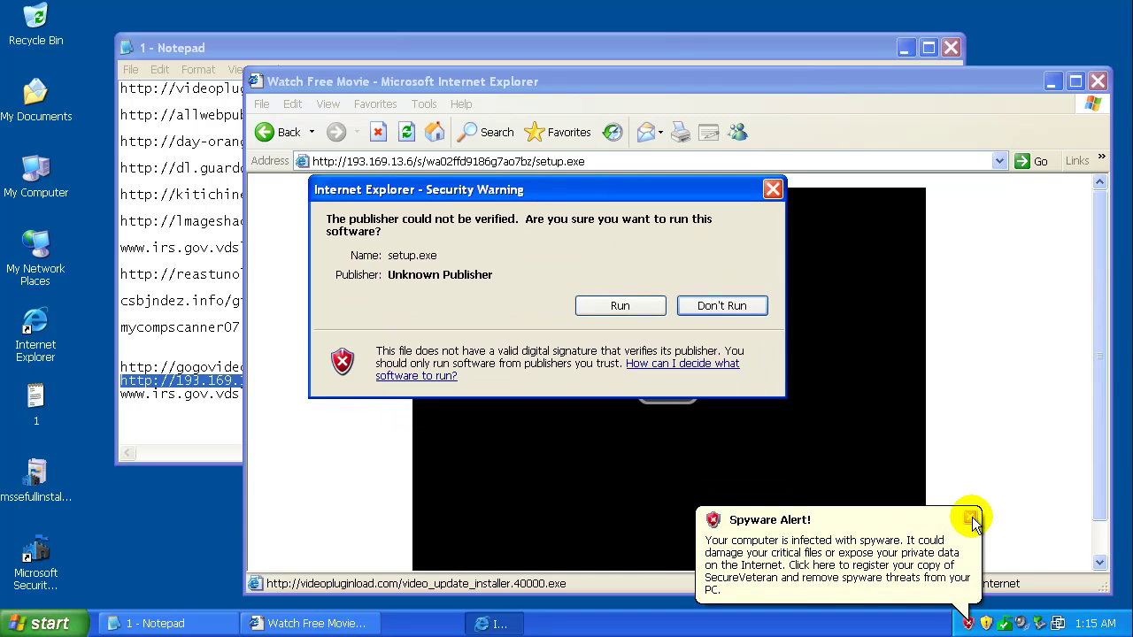
left_click(620, 306)
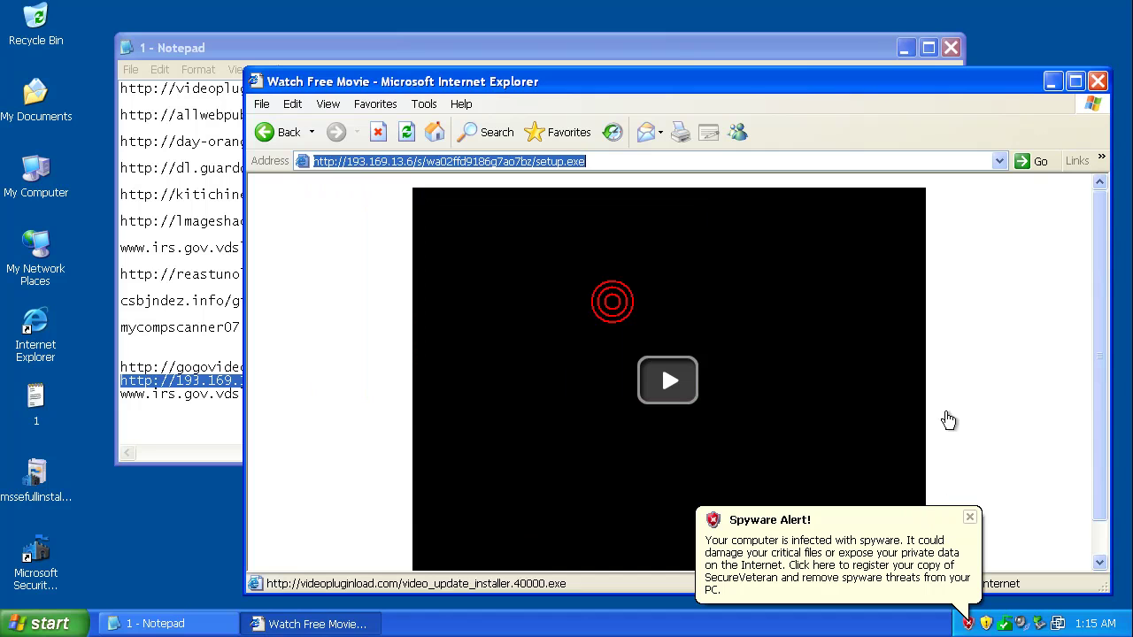
left_click(970, 518)
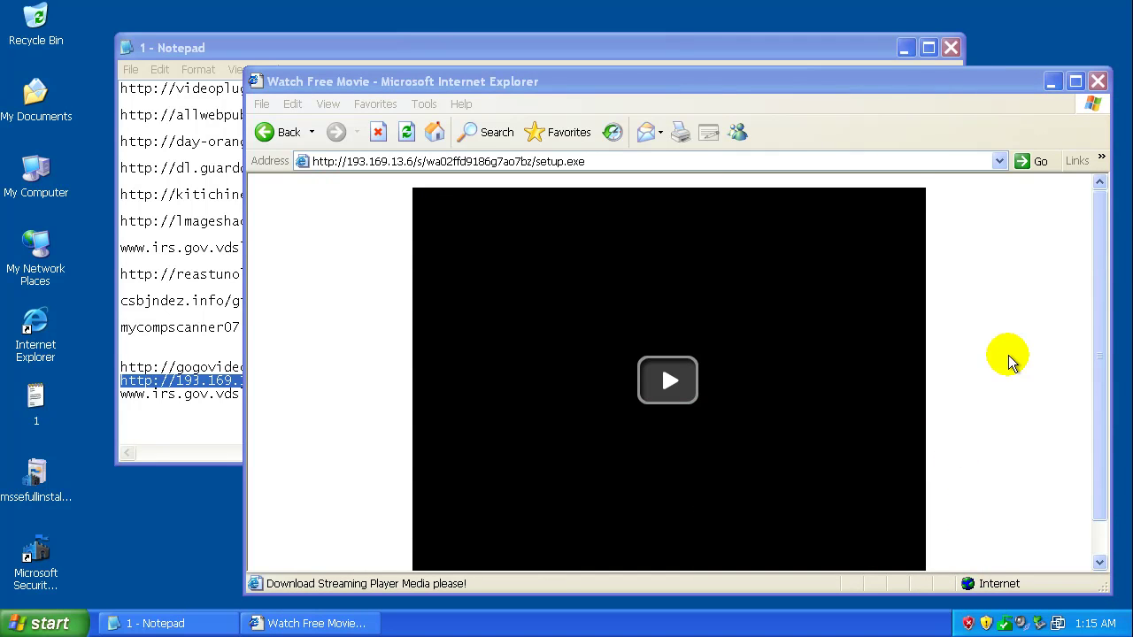
Copy the last tax-statement.exe address from the notes and close the text file without saving the changes
double_click(195, 394)
right_click(202, 392)
left_click(256, 442)
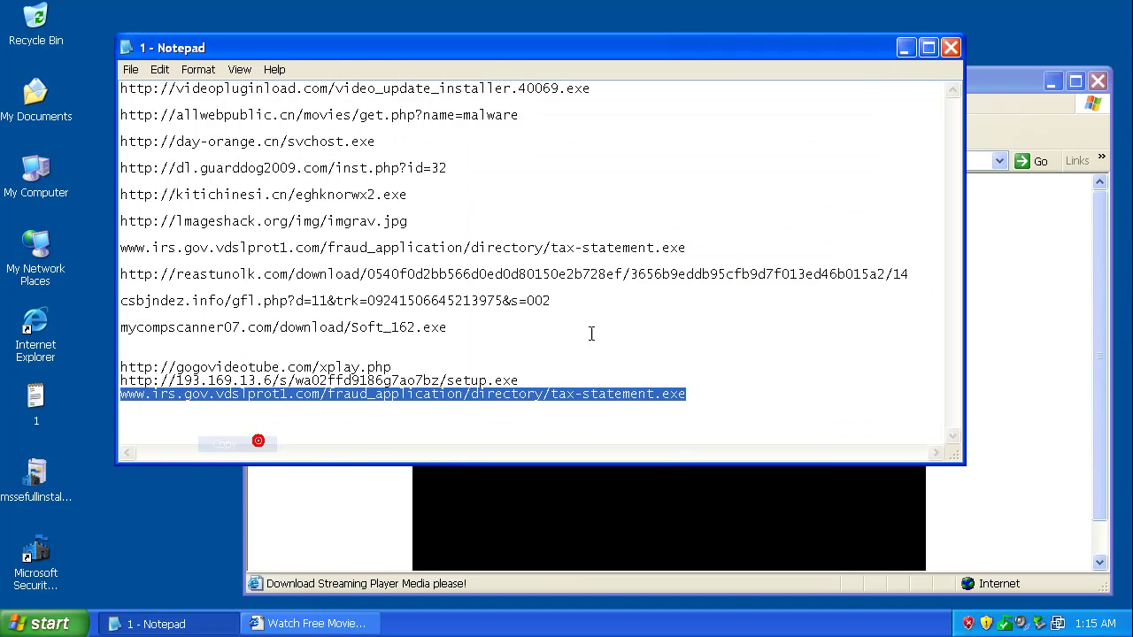
left_click(951, 47)
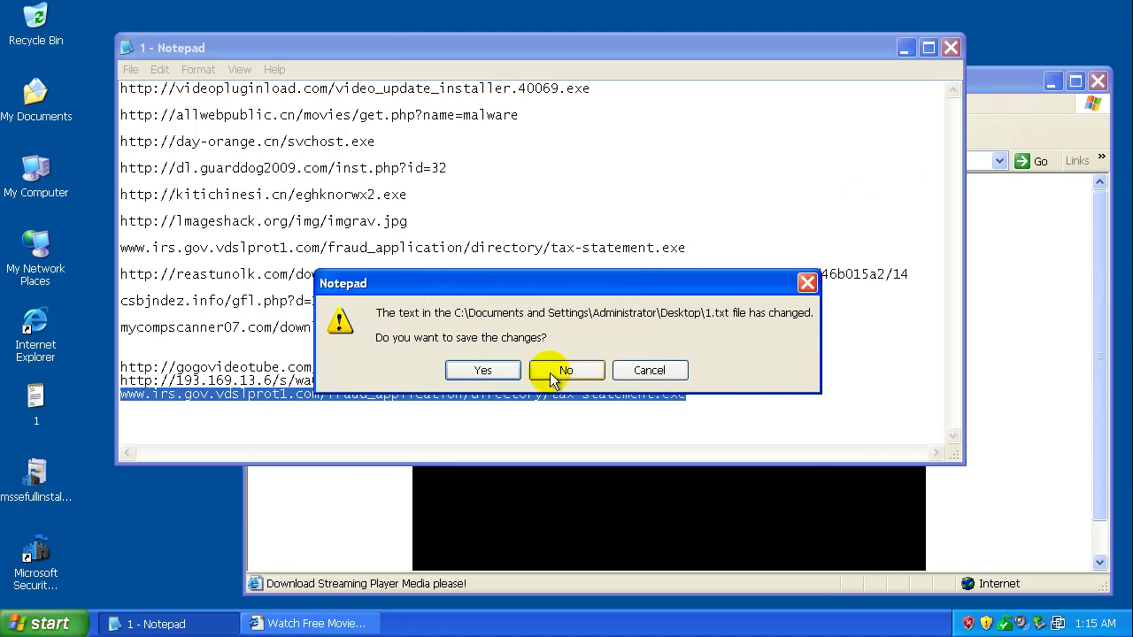
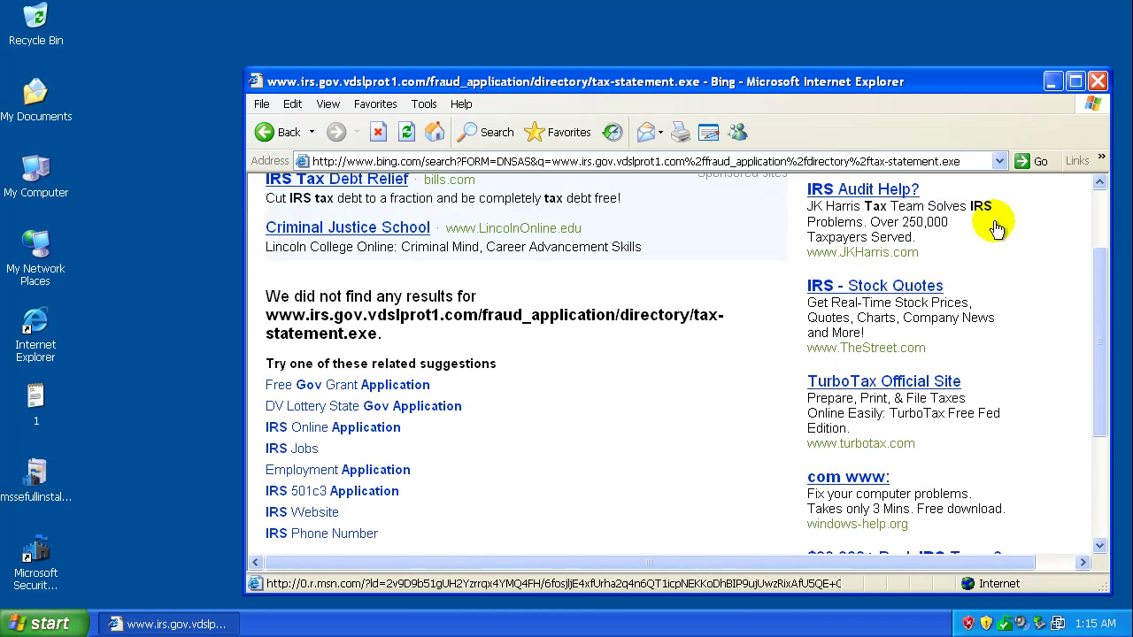
Look over the Bing page for the tax-statement.exe address and close Internet Explorer
scroll(759, 306, "down", 5)
scroll(1049, 251, "up", 5)
left_click(1098, 81)
Update the virus and spyware definitions in Microsoft Security Essentials and start a Full scan
double_click(1006, 623)
left_click(731, 238)
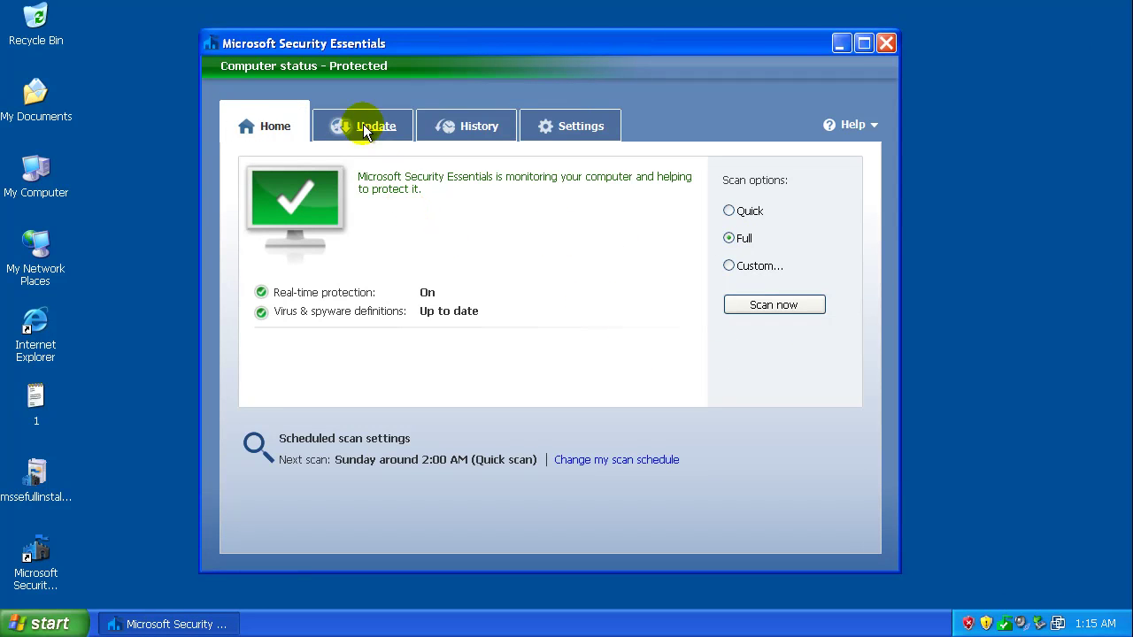
left_click(366, 127)
left_click(696, 264)
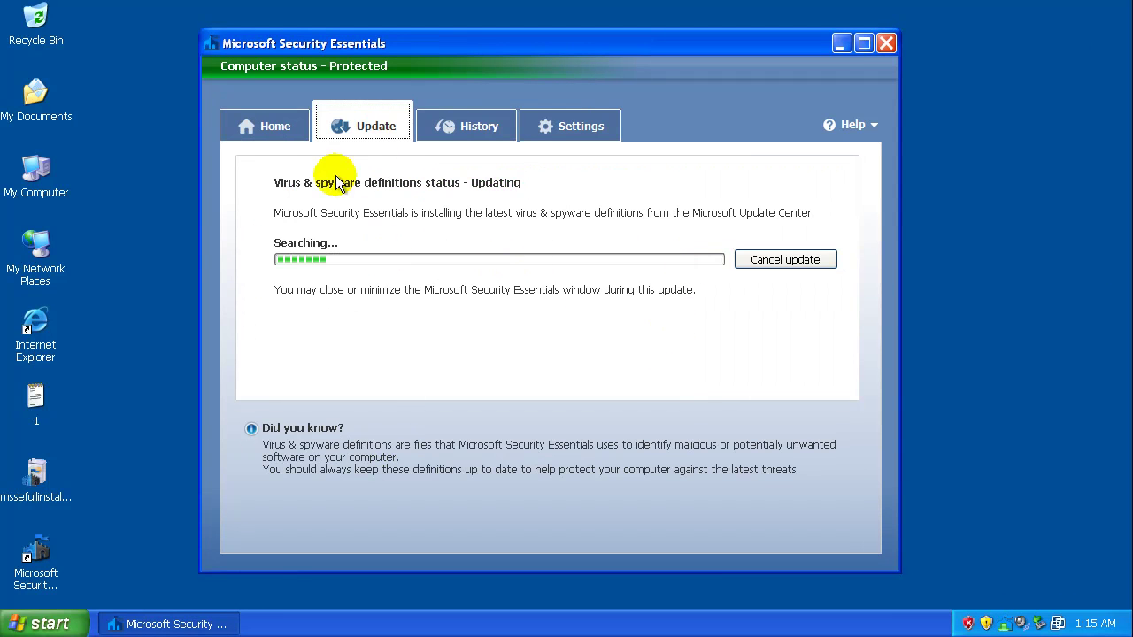
left_click(285, 131)
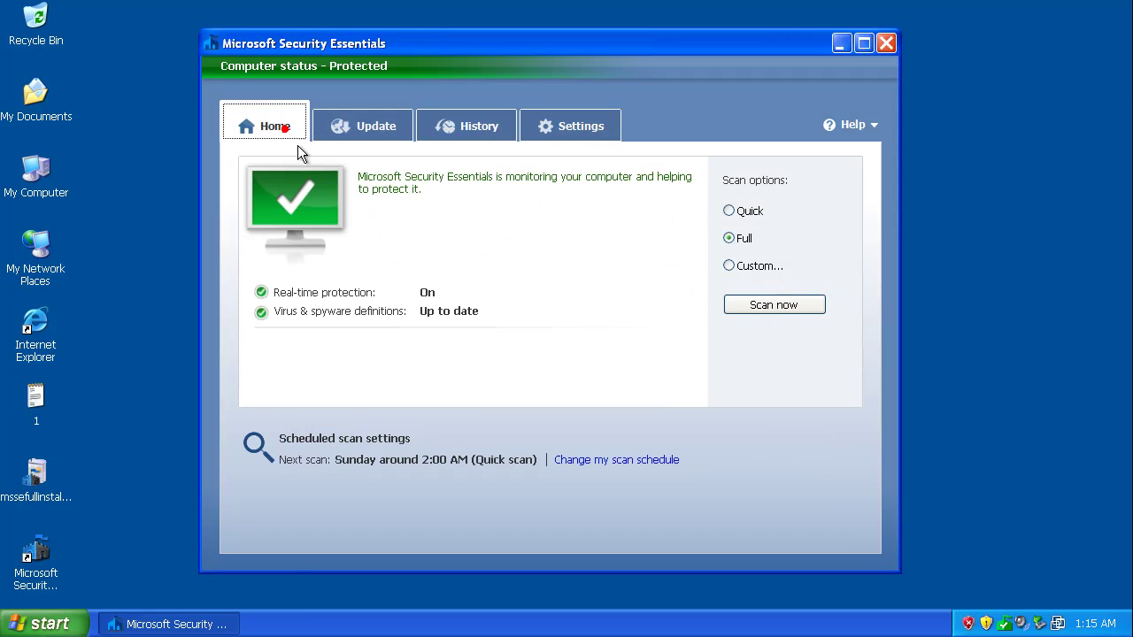
left_click(783, 304)
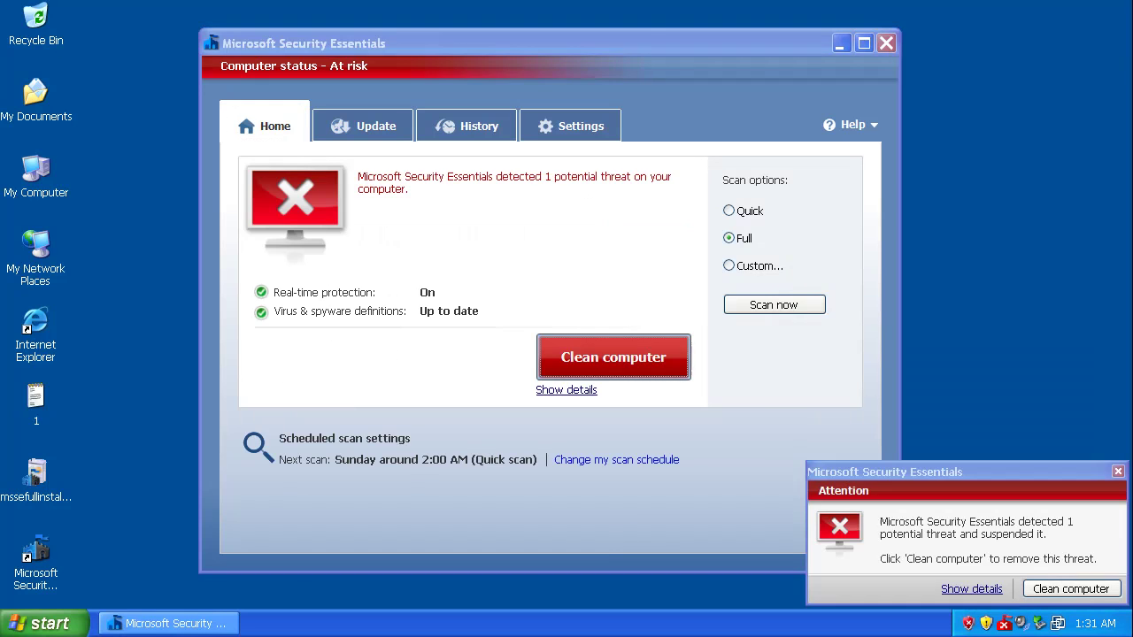
Dismiss the Spyware Alert balloon and open the threat details from the Security Essentials notification
left_click(986, 440)
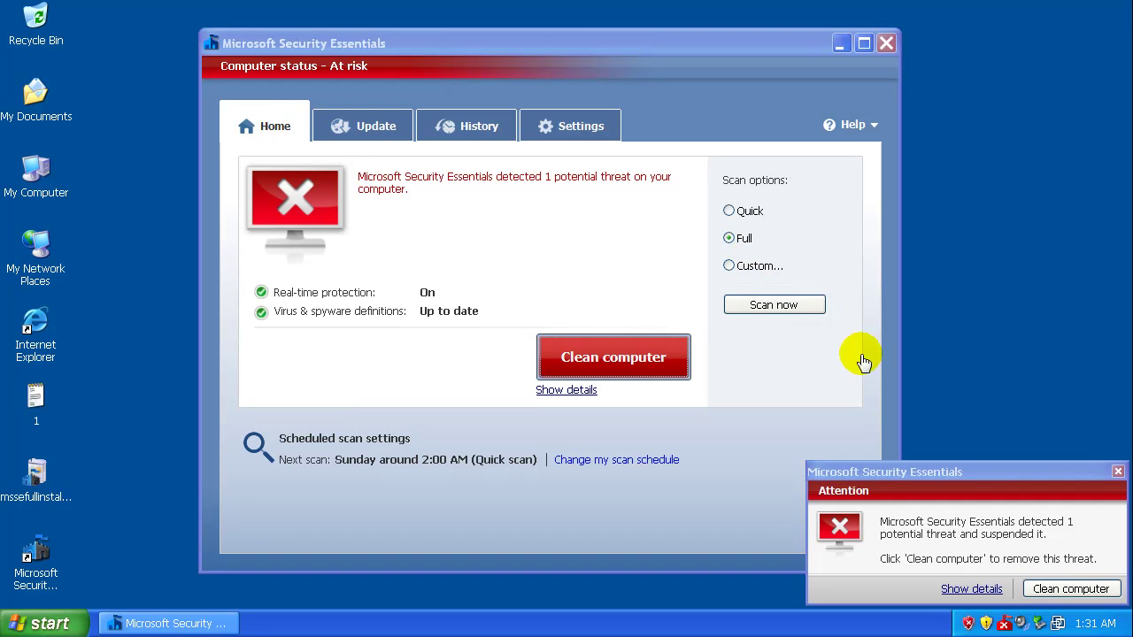
left_click(1000, 474)
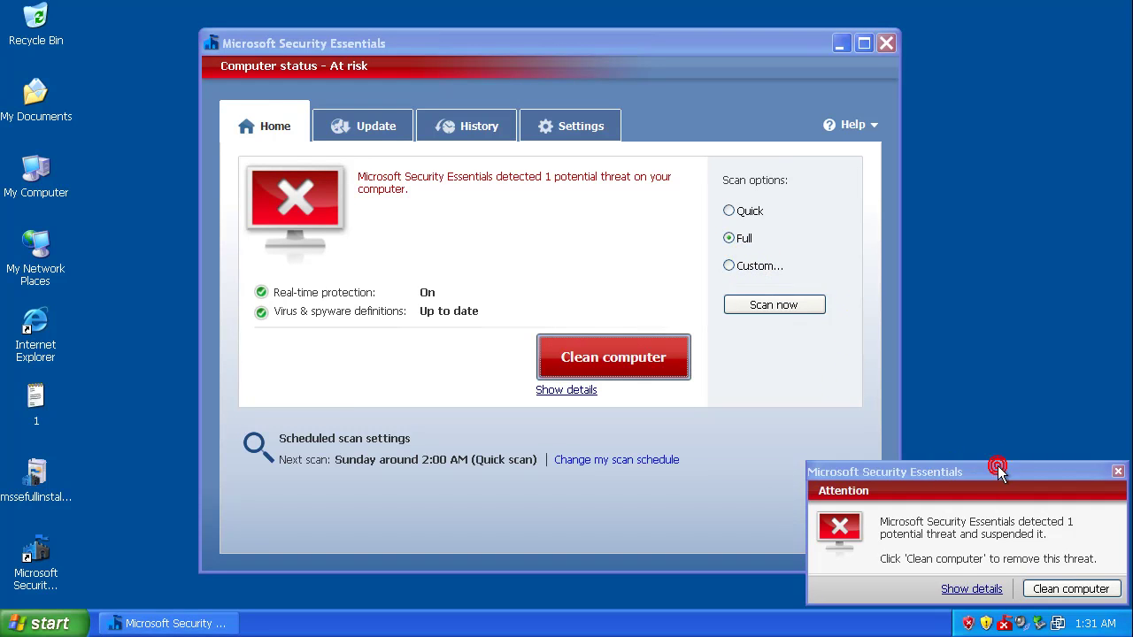
left_click(1004, 476)
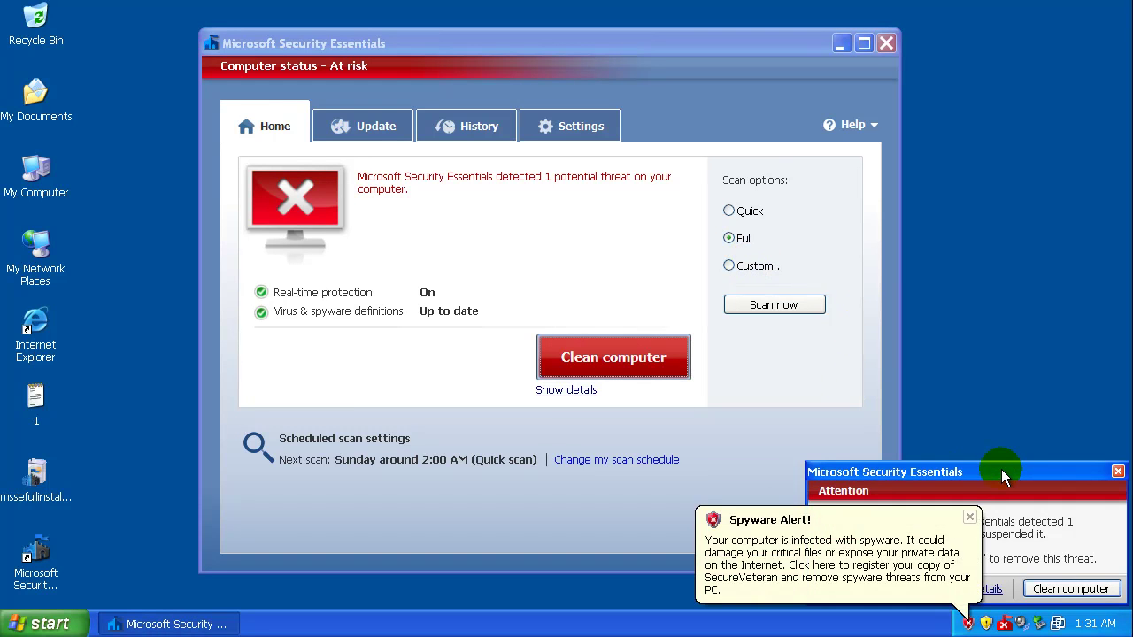
left_click(971, 517)
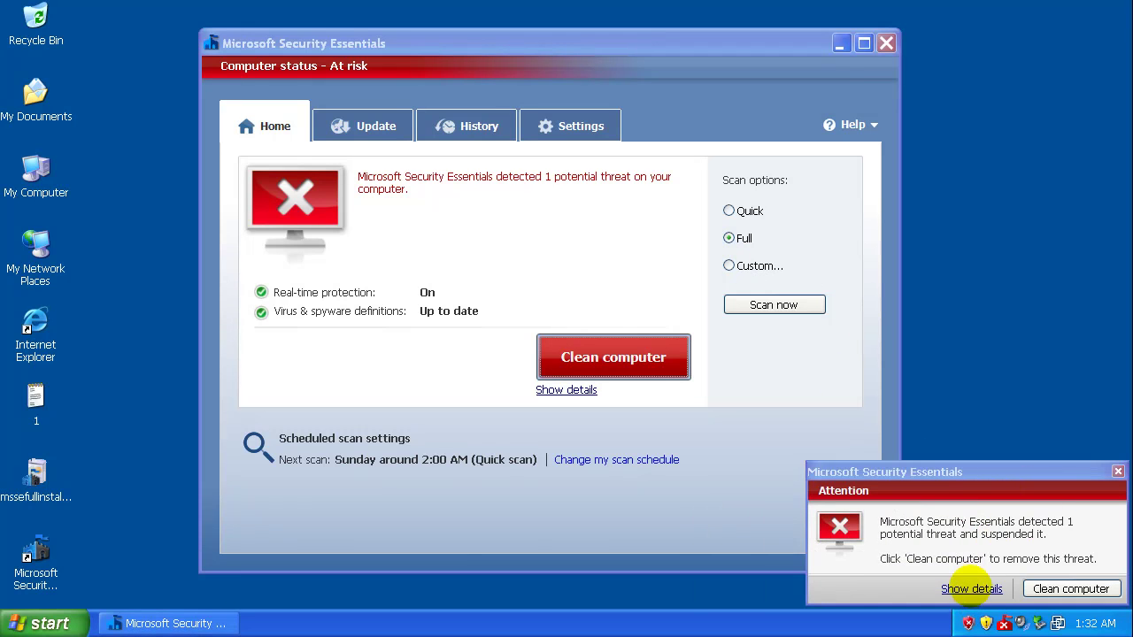
left_click(971, 589)
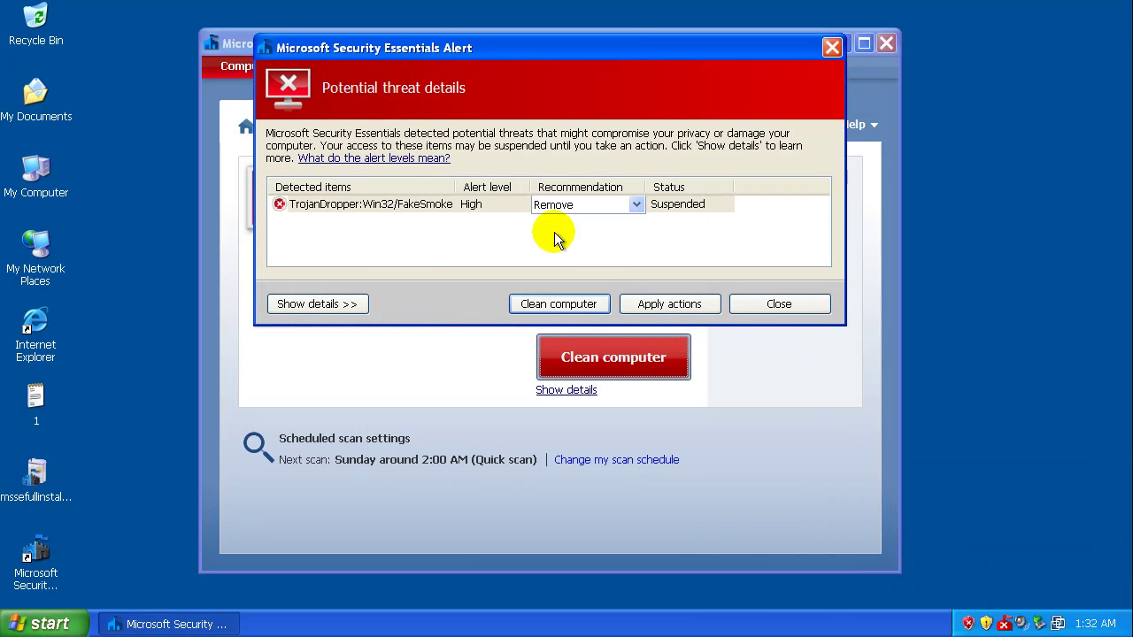
Widen the Detected items column and examine the expanded details of the TrojanDropper:Win32/FakeSmoke threat
left_click_drag(455, 187, 511, 181)
left_click(321, 305)
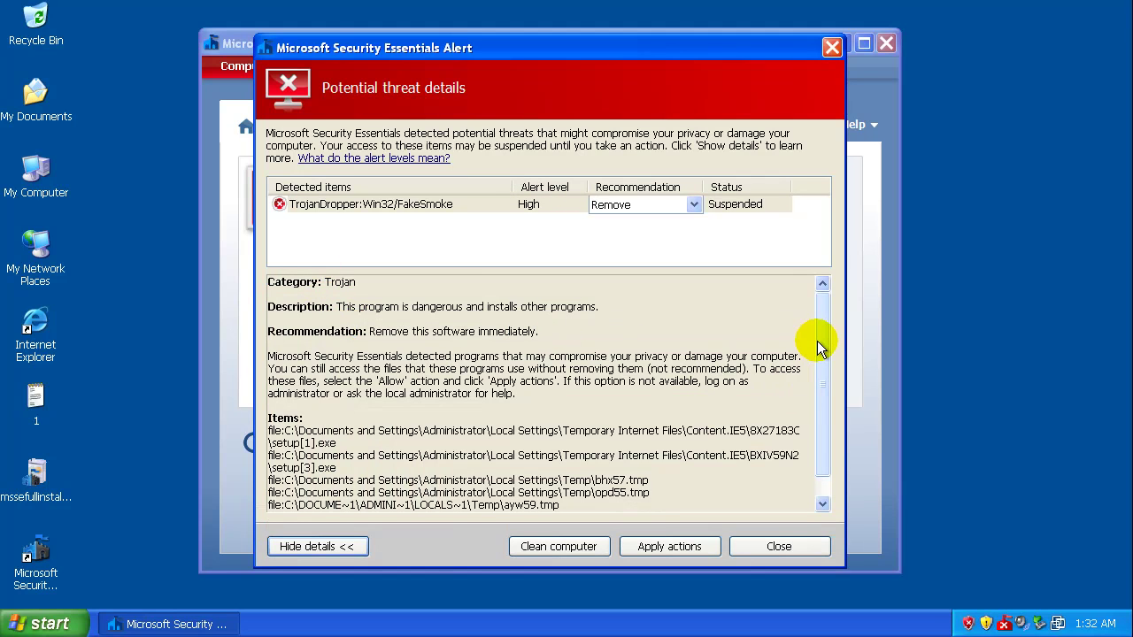
left_click_drag(819, 338, 819, 442)
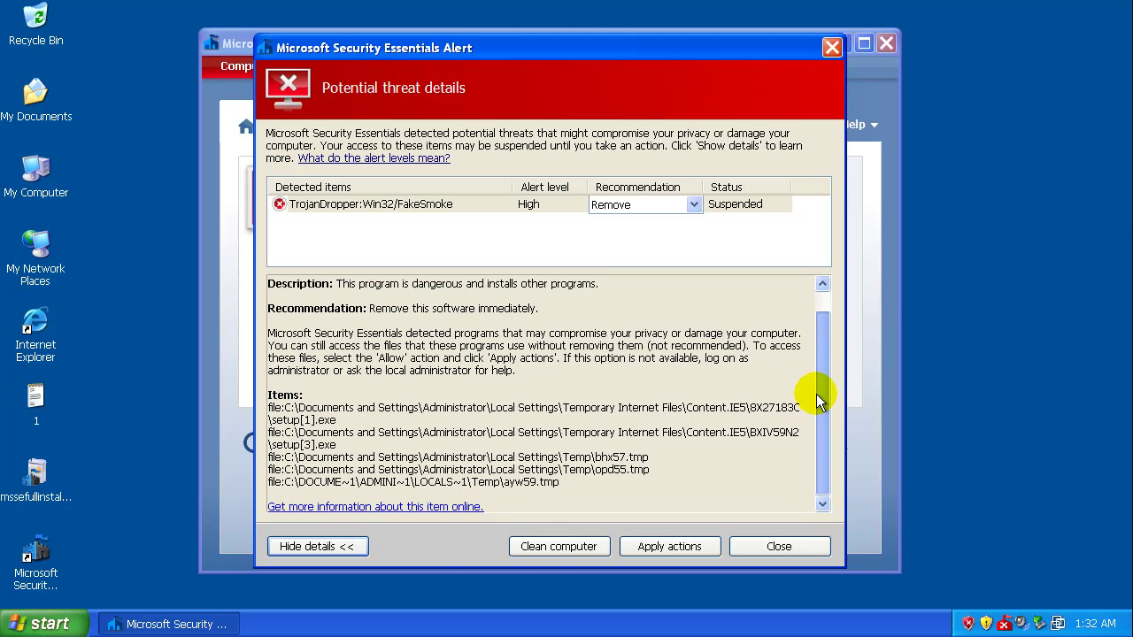
left_click_drag(818, 345, 816, 324)
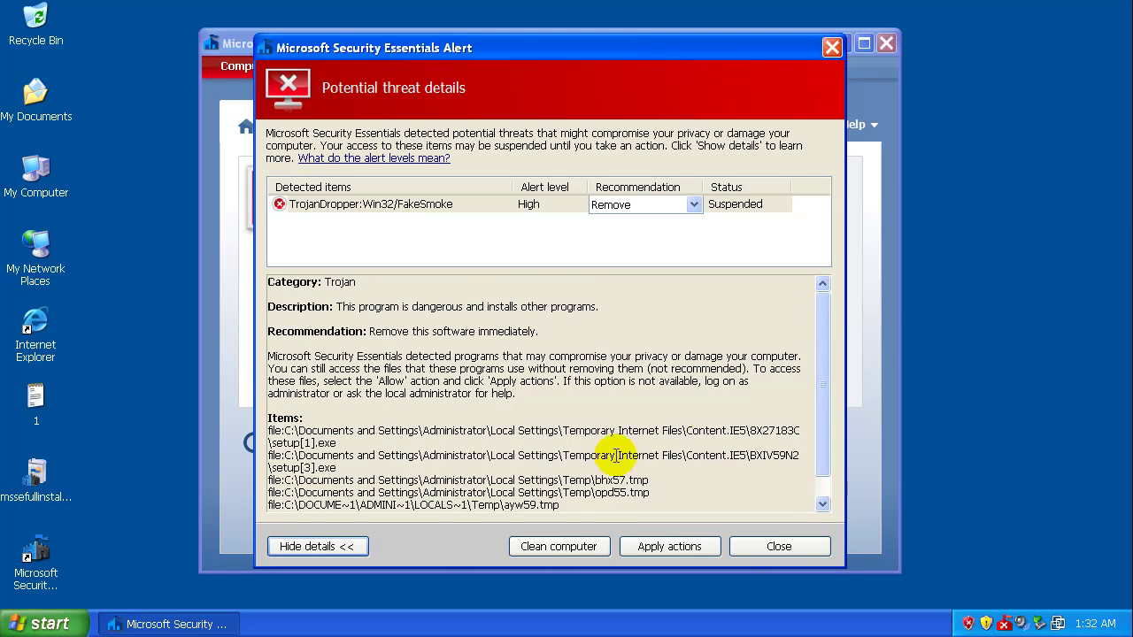
Clean the computer of TrojanDropper:Win32/FakeSmoke and close the alert
left_click(558, 546)
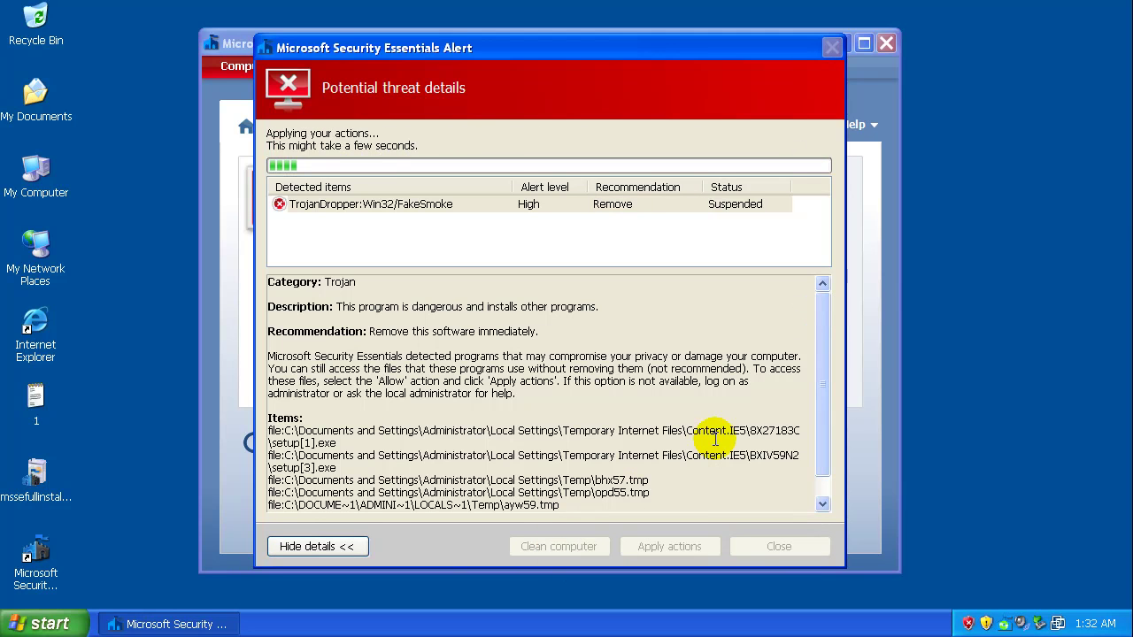
left_click_drag(824, 346, 825, 384)
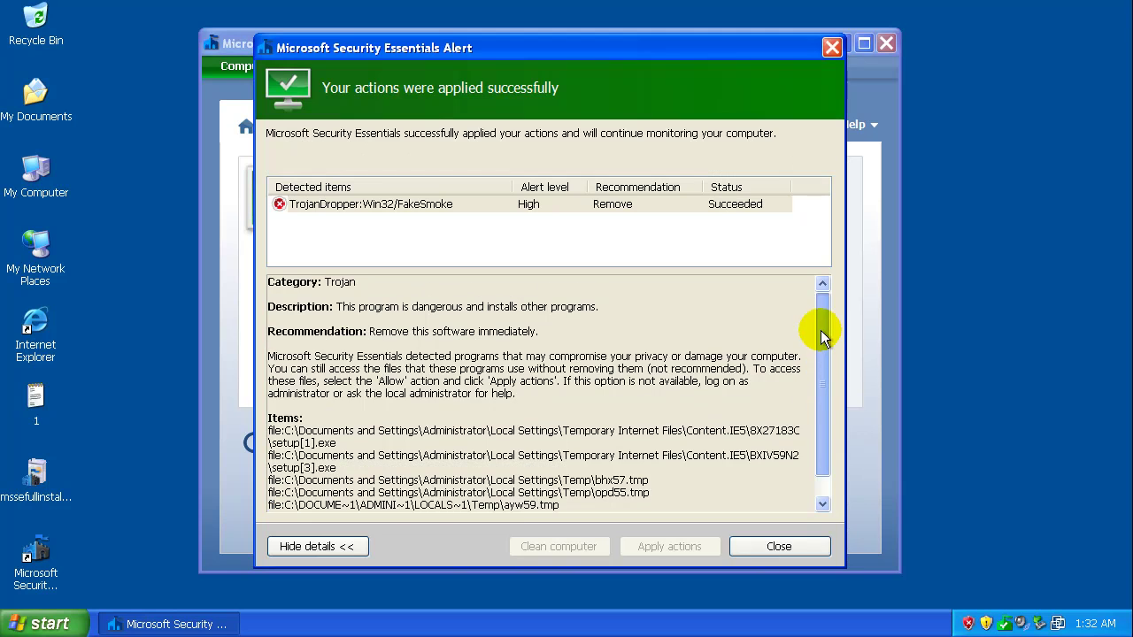
left_click(767, 546)
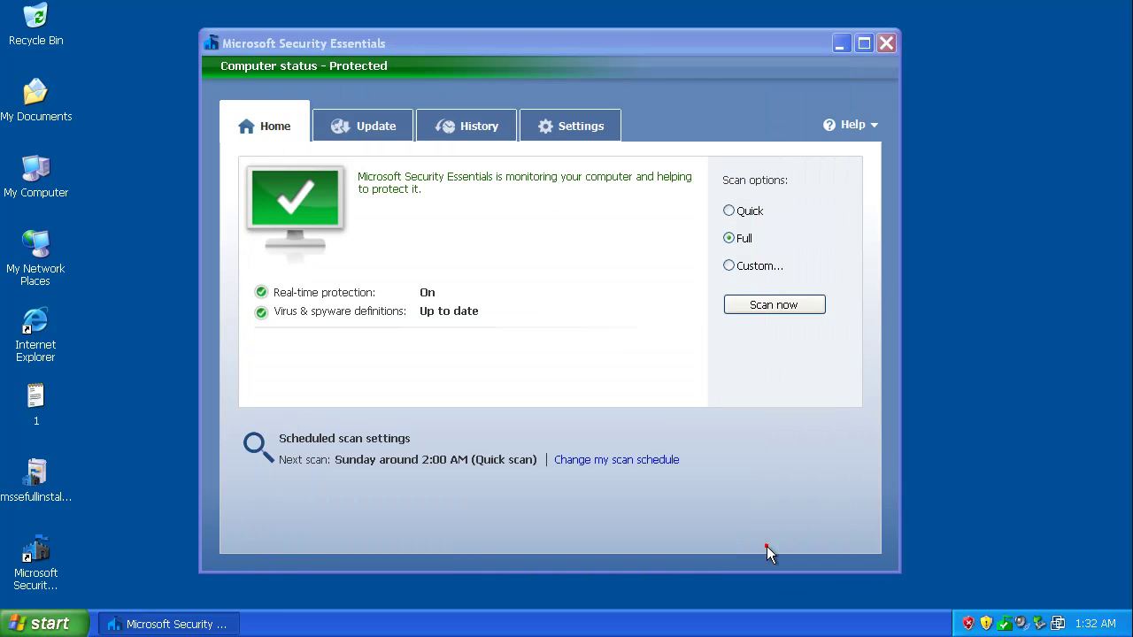
left_click(508, 360)
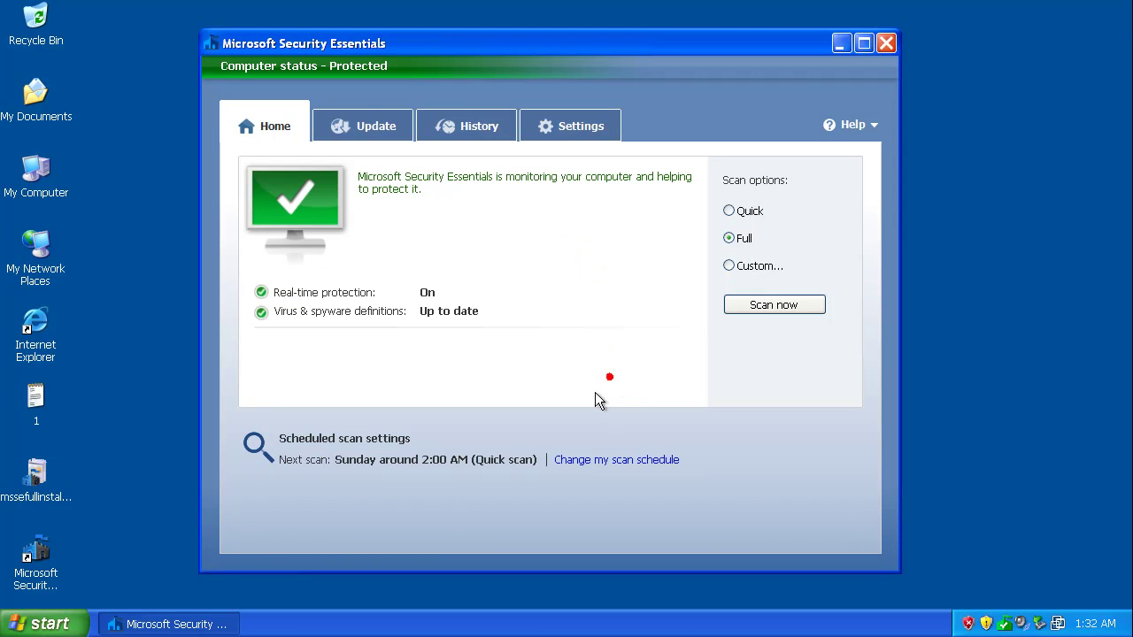
Close Microsoft Security Essentials and restart the computer
left_click(887, 43)
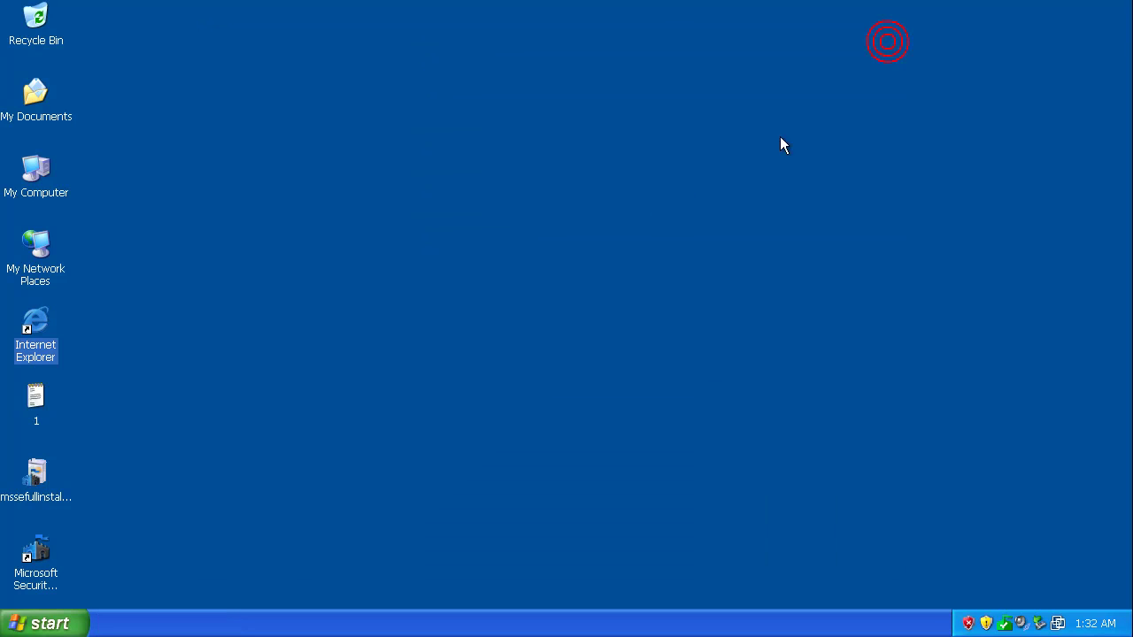
left_click(49, 624)
left_click(328, 589)
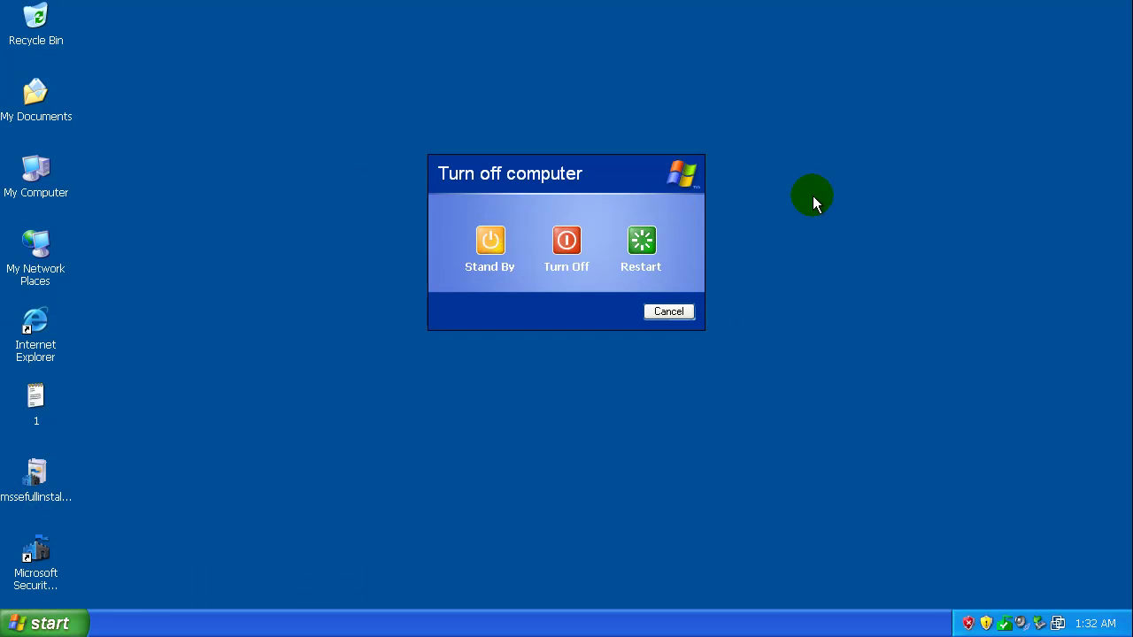
left_click(641, 244)
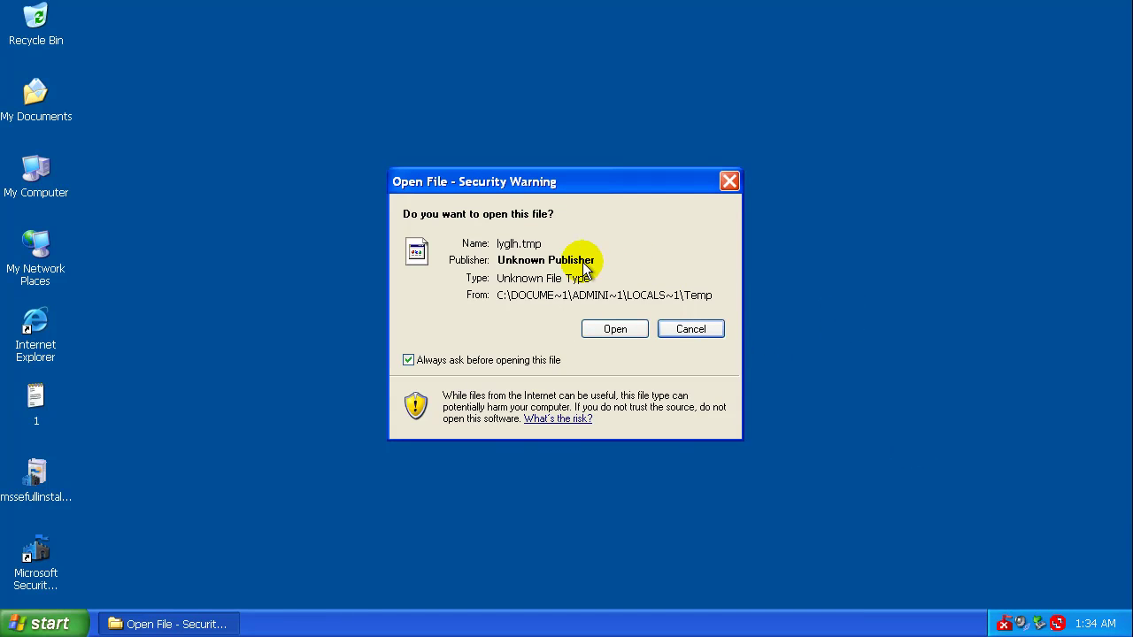
Refuse to open lyglh.tmp, start the stopped Microsoft Security Essentials service, and close its window
left_click(692, 329)
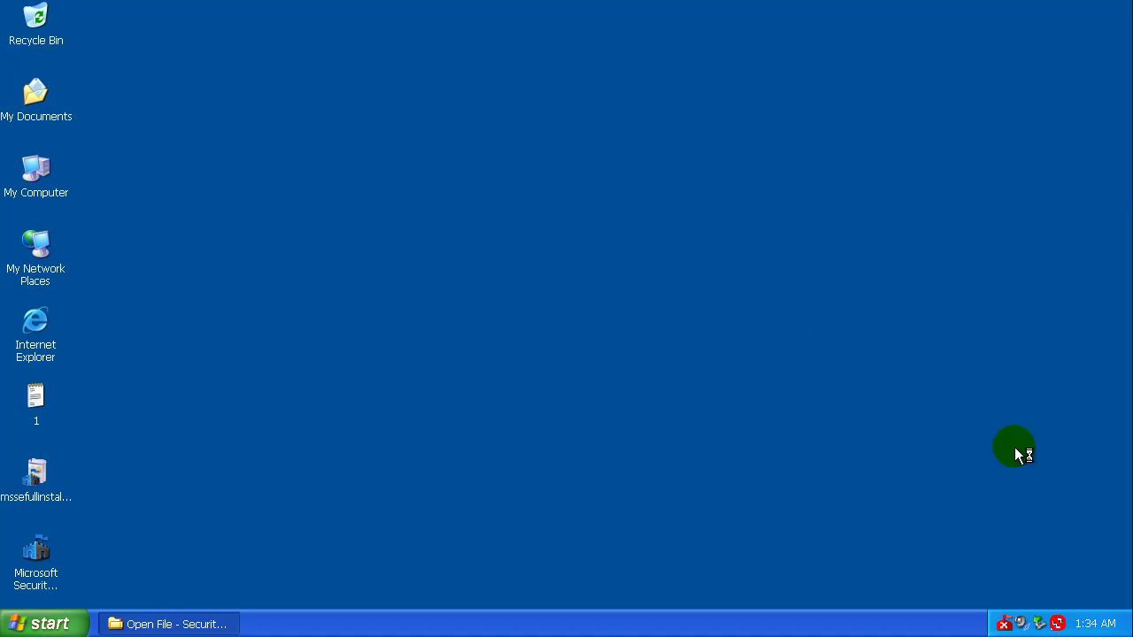
double_click(1005, 626)
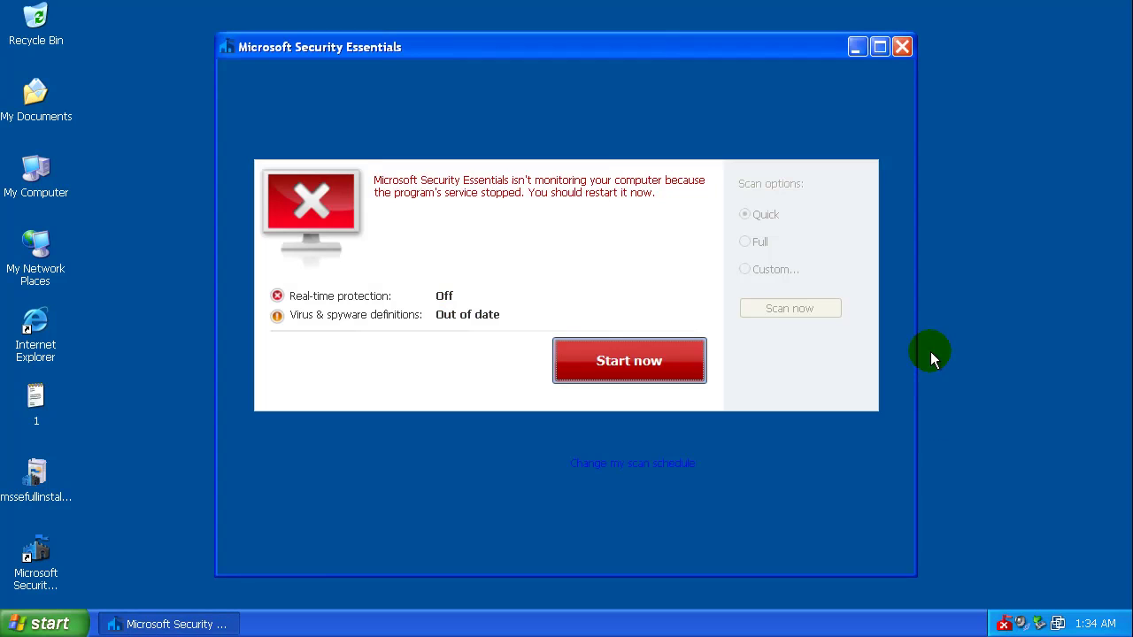
left_click(675, 361)
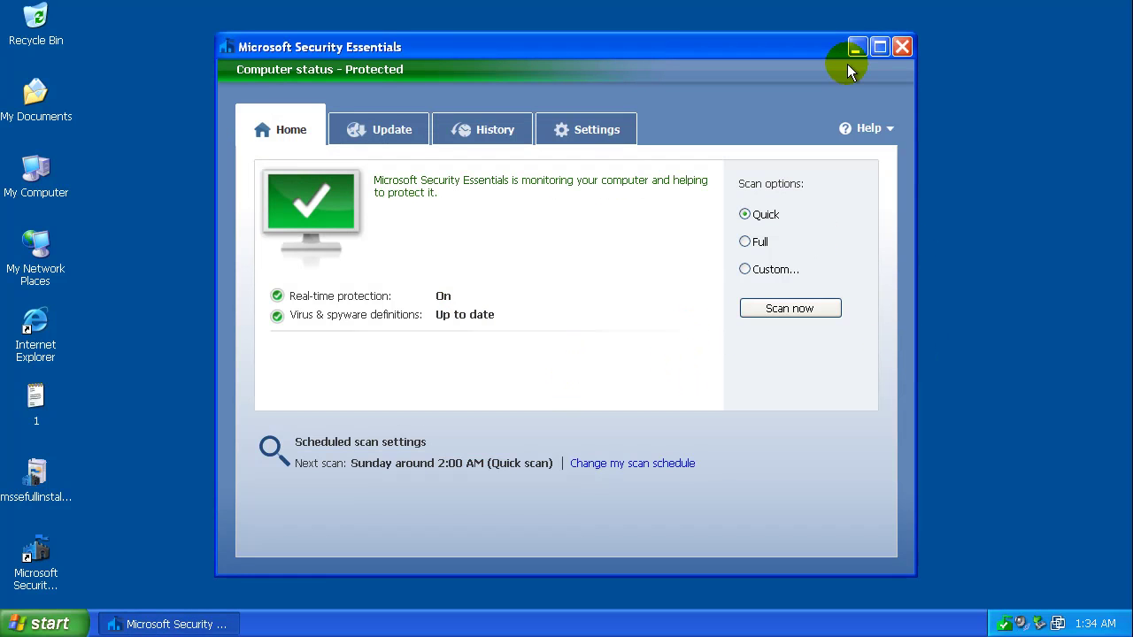
left_click(902, 46)
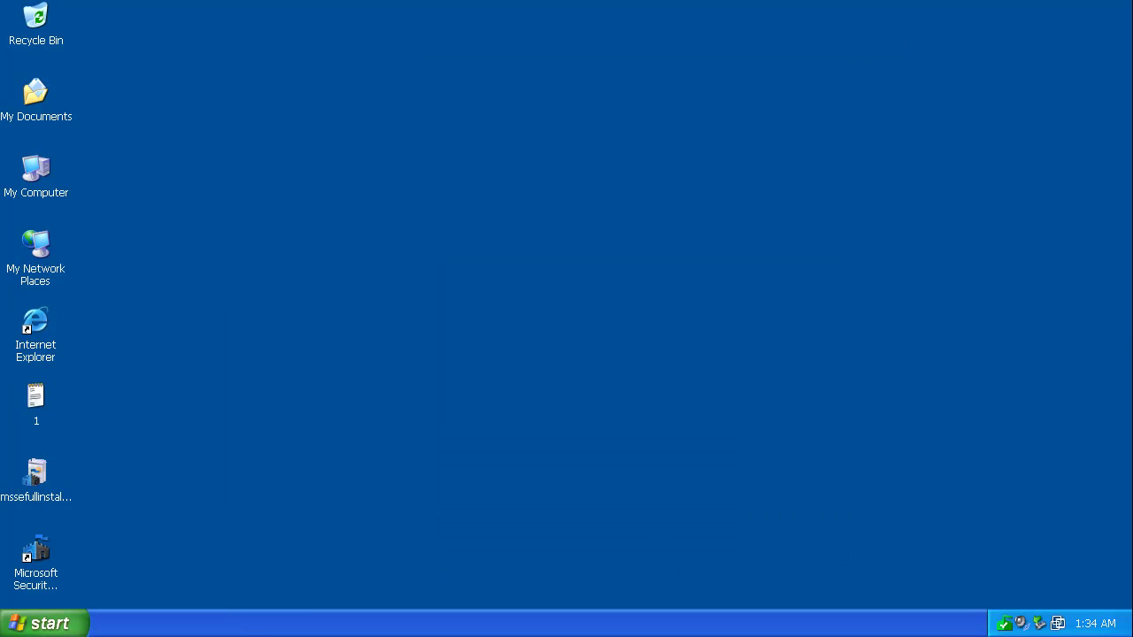
Switch to Internet Explorer, go to malwarebytes.org, and choose the free version download of Malwarebytes' Anti-Malware
left_click(35, 354)
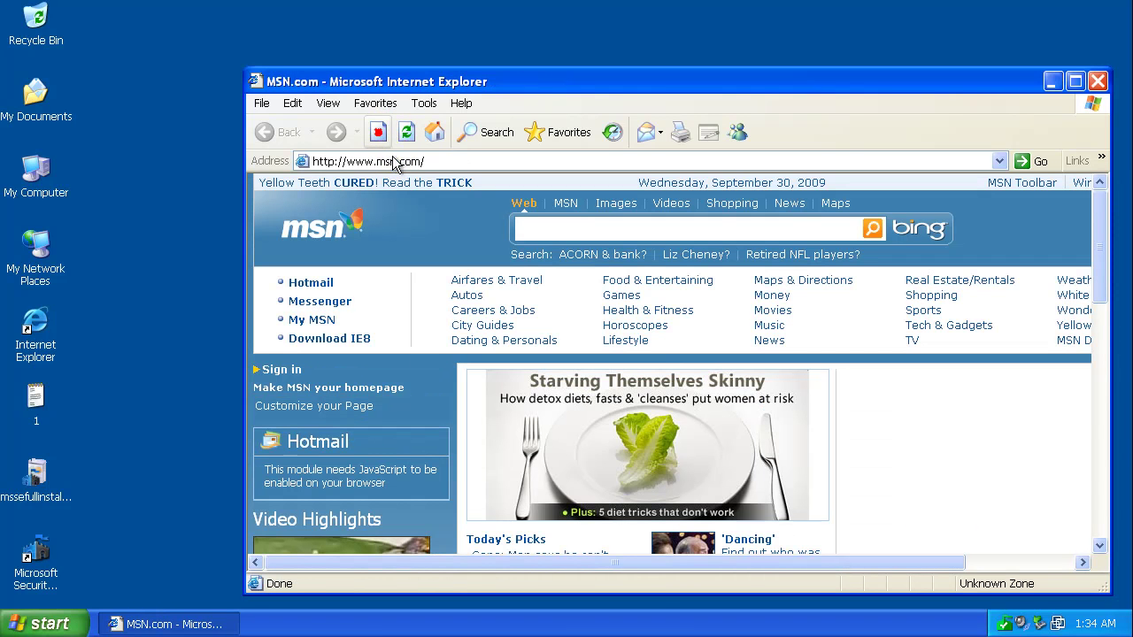
left_click(401, 161)
type("malwarebytes.org")
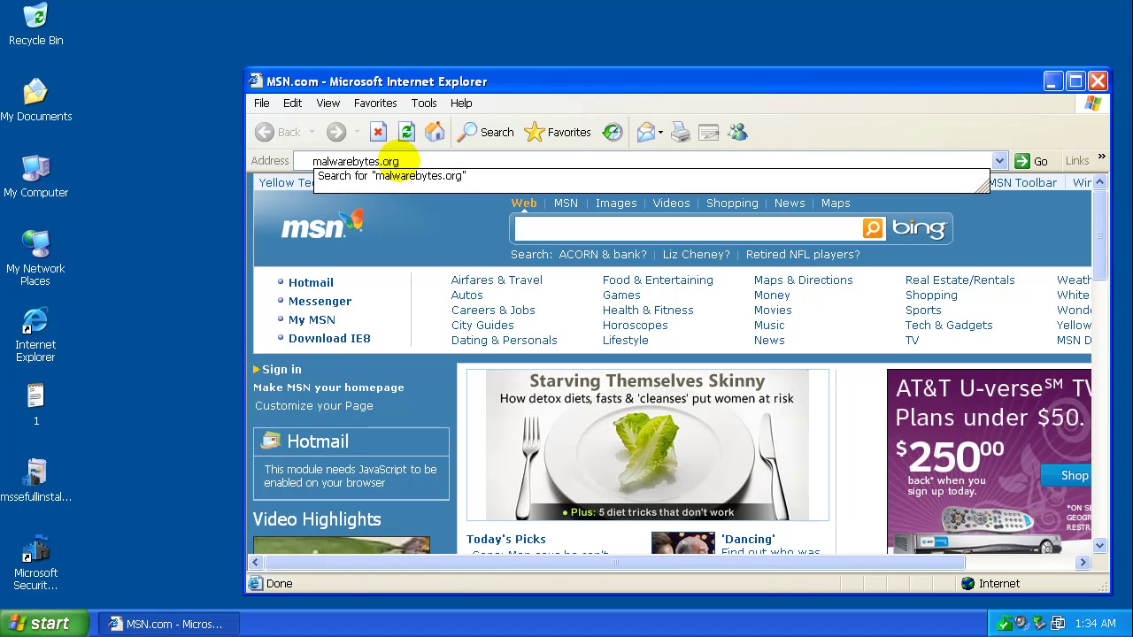
key("Return")
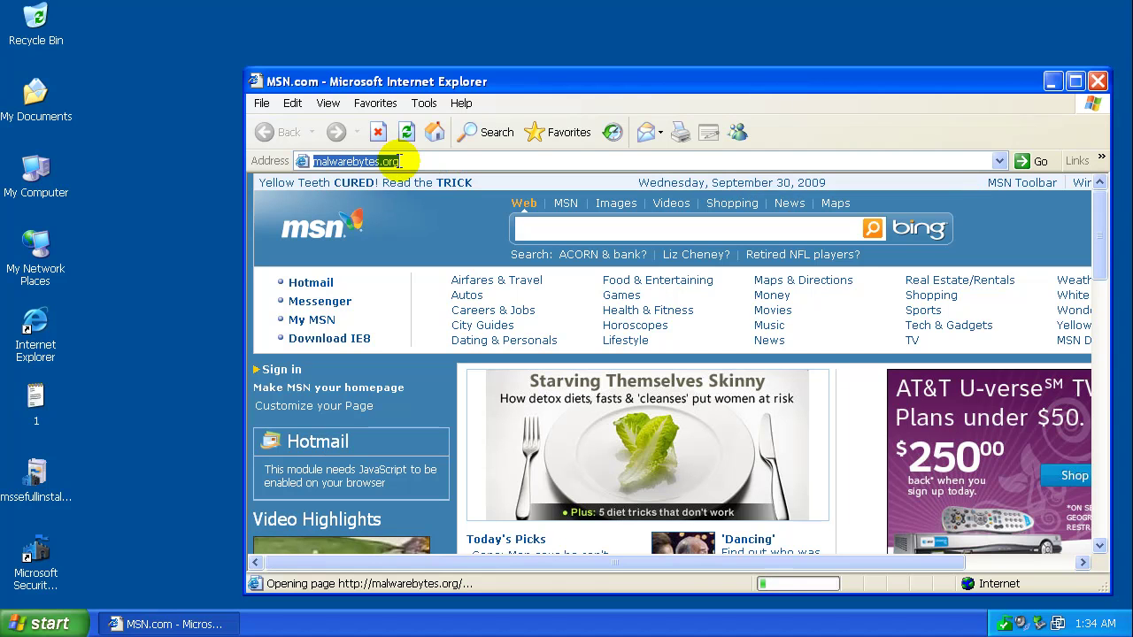
scroll(611, 344, "down", 3)
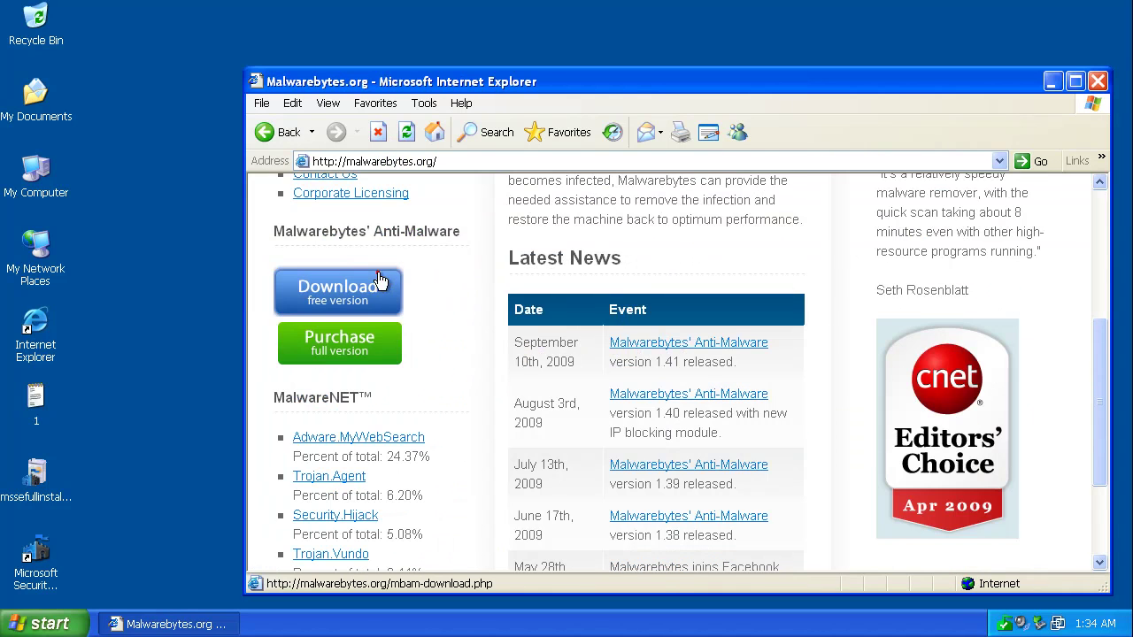
left_click(376, 276)
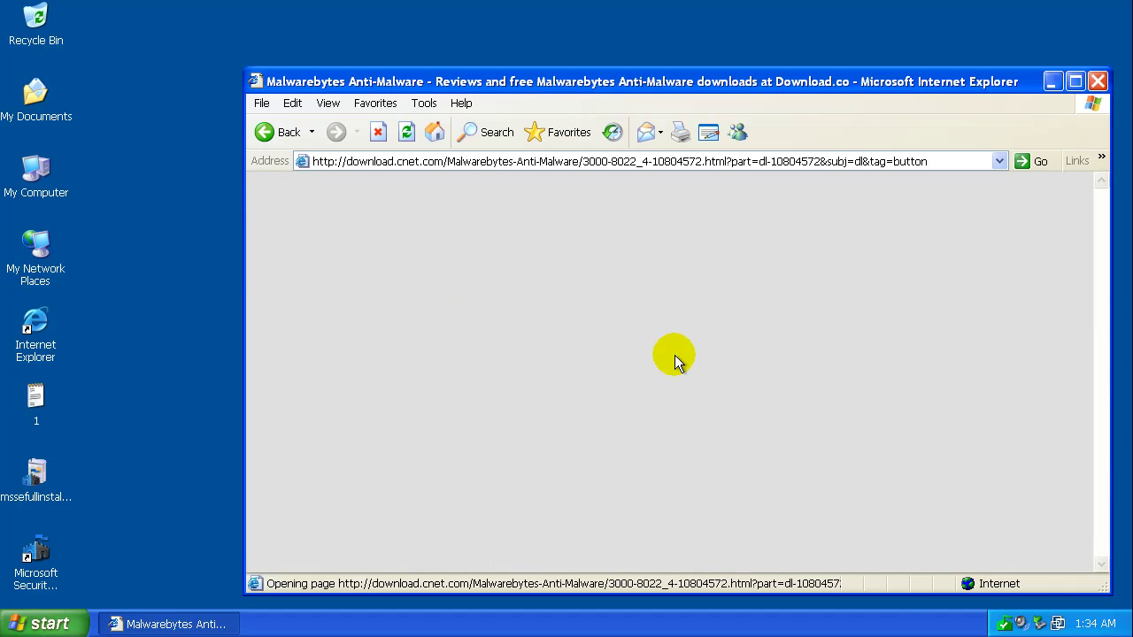
Download mbam-setup.exe from the CNET download page, allowing the blocked file to download and run, and close the browser
scroll(675, 361, "down", 3)
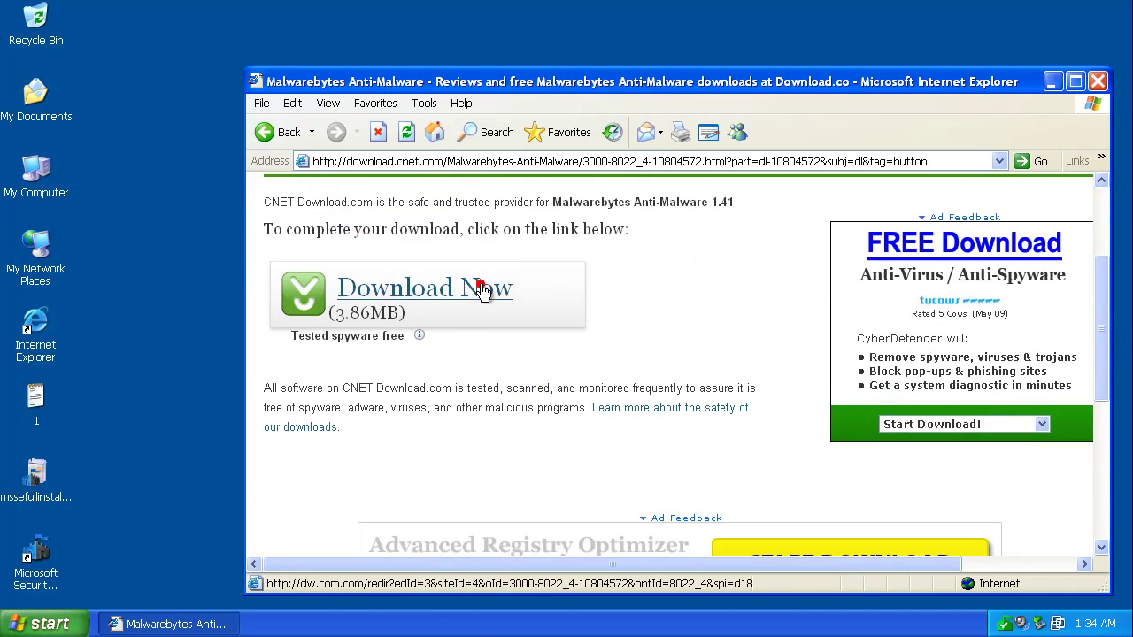
left_click(481, 289)
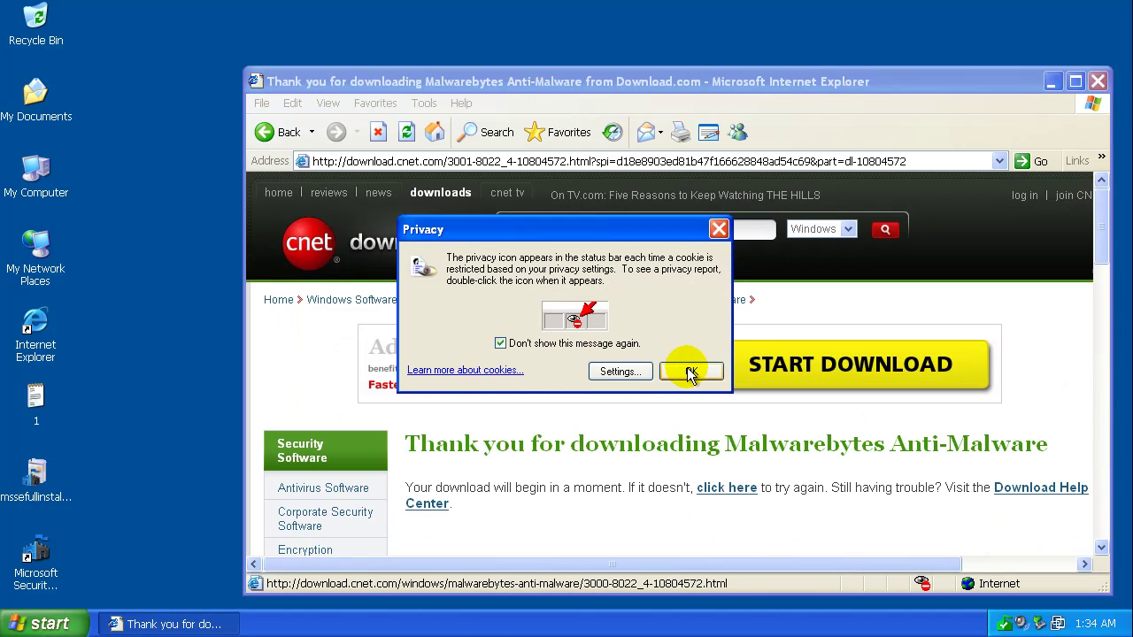
left_click(690, 371)
scroll(663, 390, "down", 3)
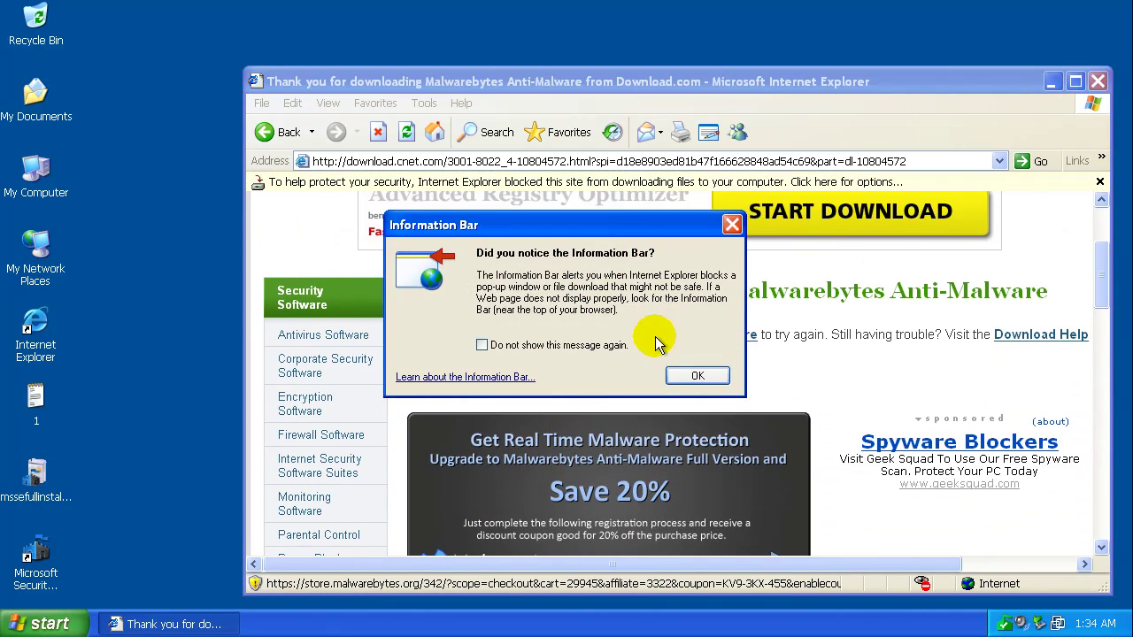
left_click(608, 182)
left_click(655, 196)
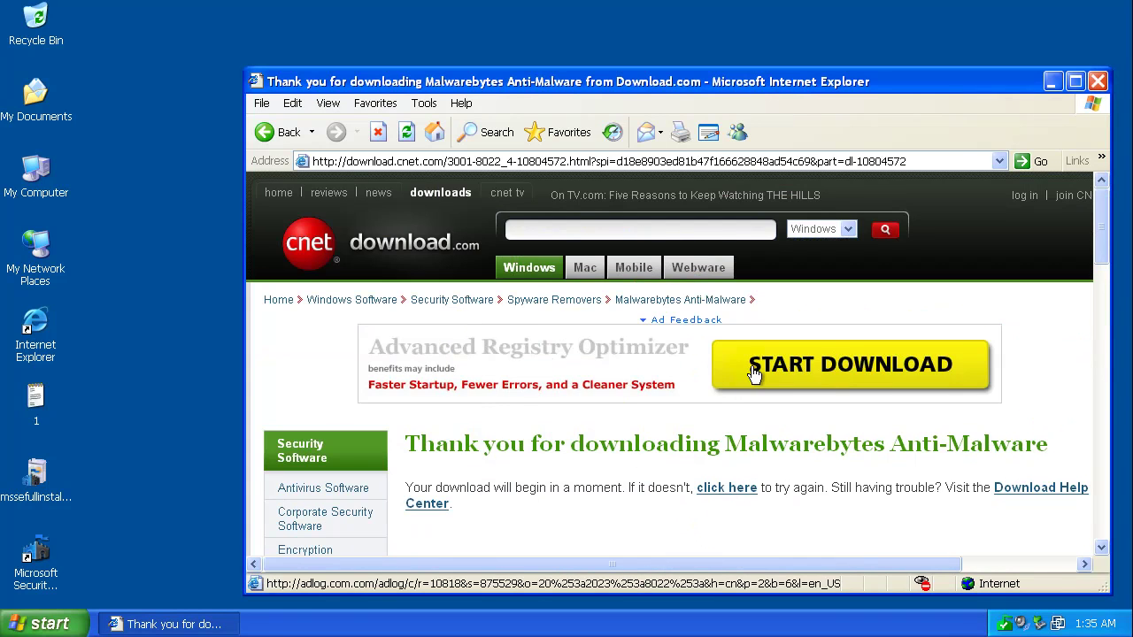
left_click(556, 329)
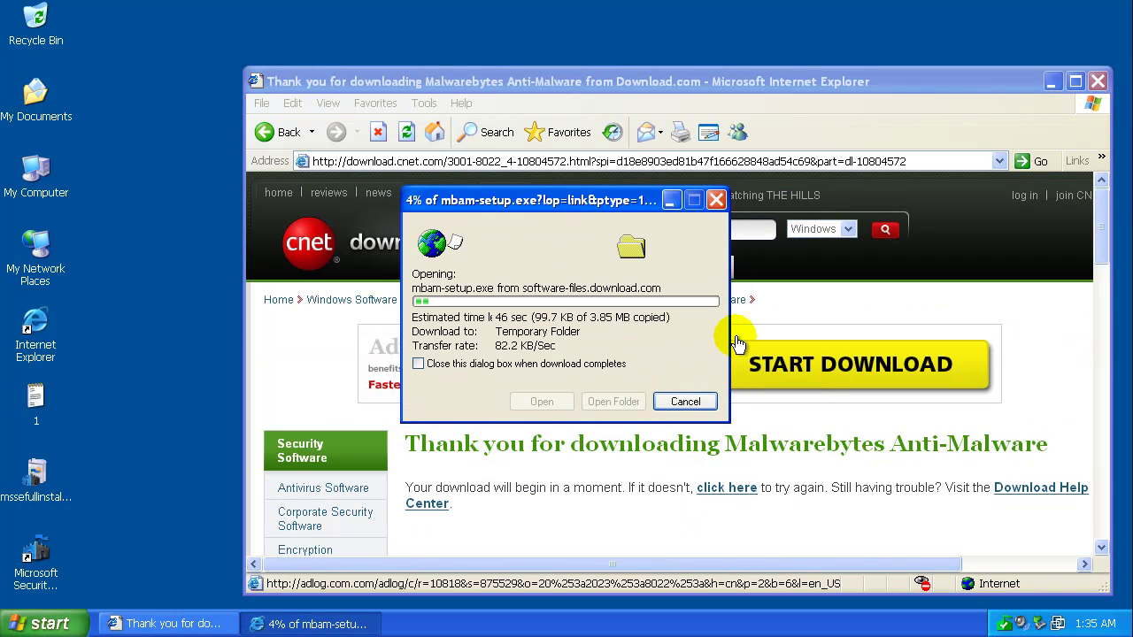
left_click(1098, 82)
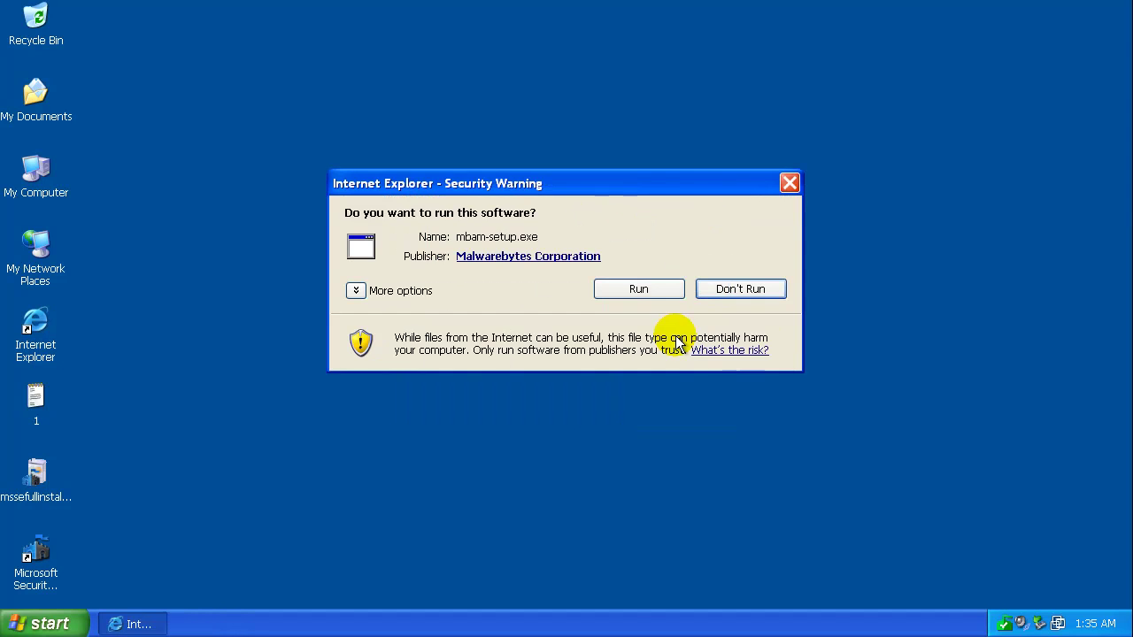
Run mbam-setup.exe and install Malwarebytes' Anti-Malware in English, accepting the license and keeping the default setup options
left_click(656, 291)
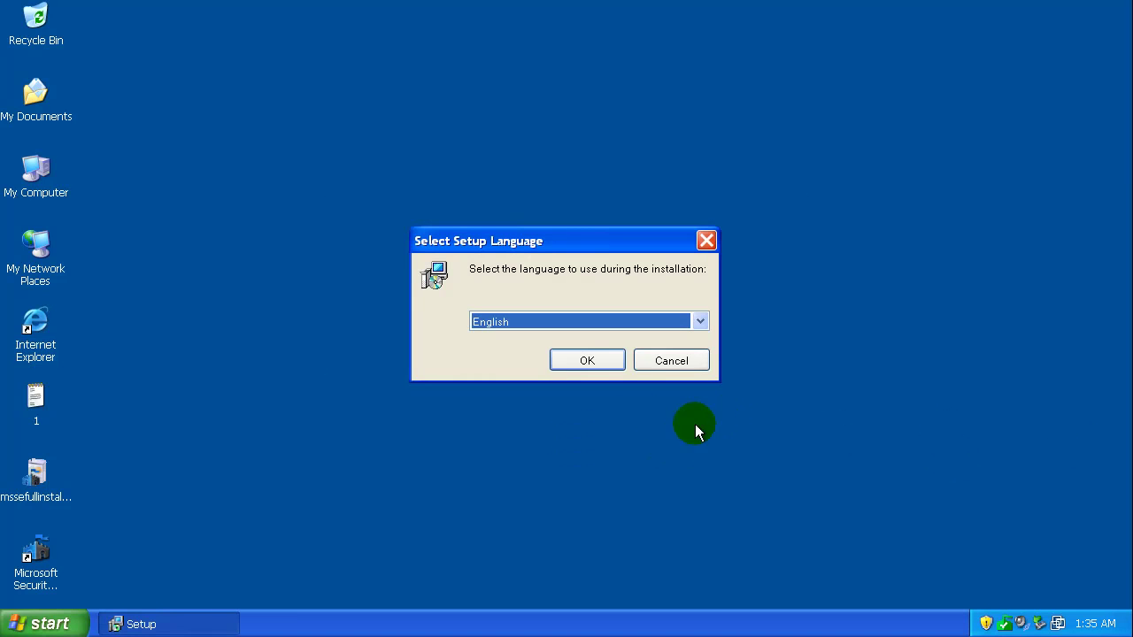
left_click(607, 363)
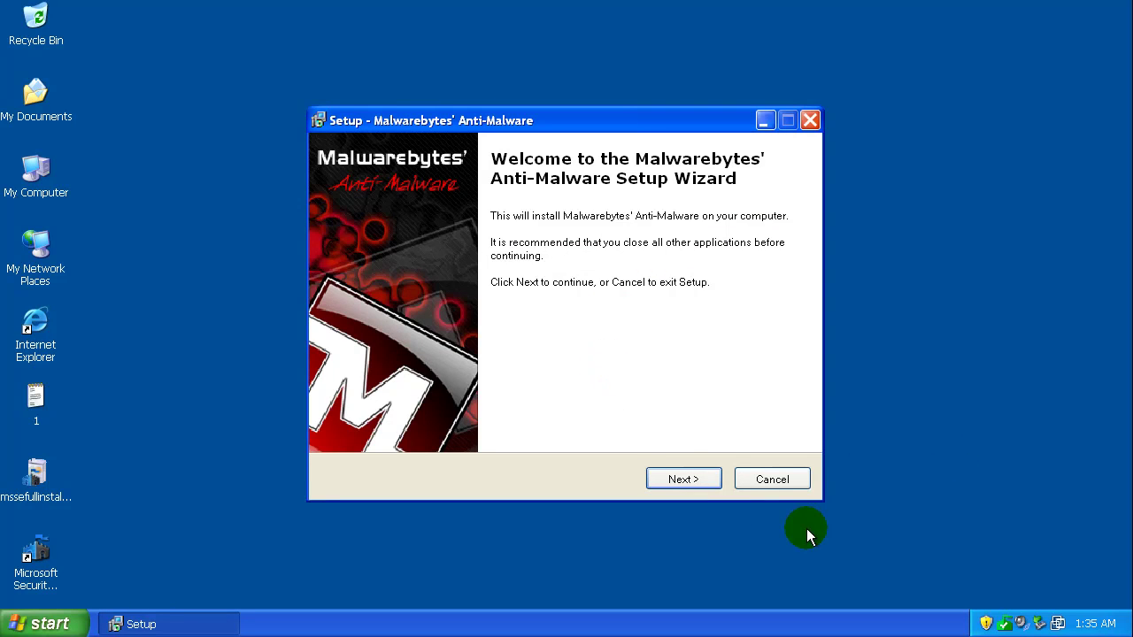
left_click(684, 479)
left_click(462, 416)
left_click(683, 479)
left_click(683, 479)
left_click(684, 478)
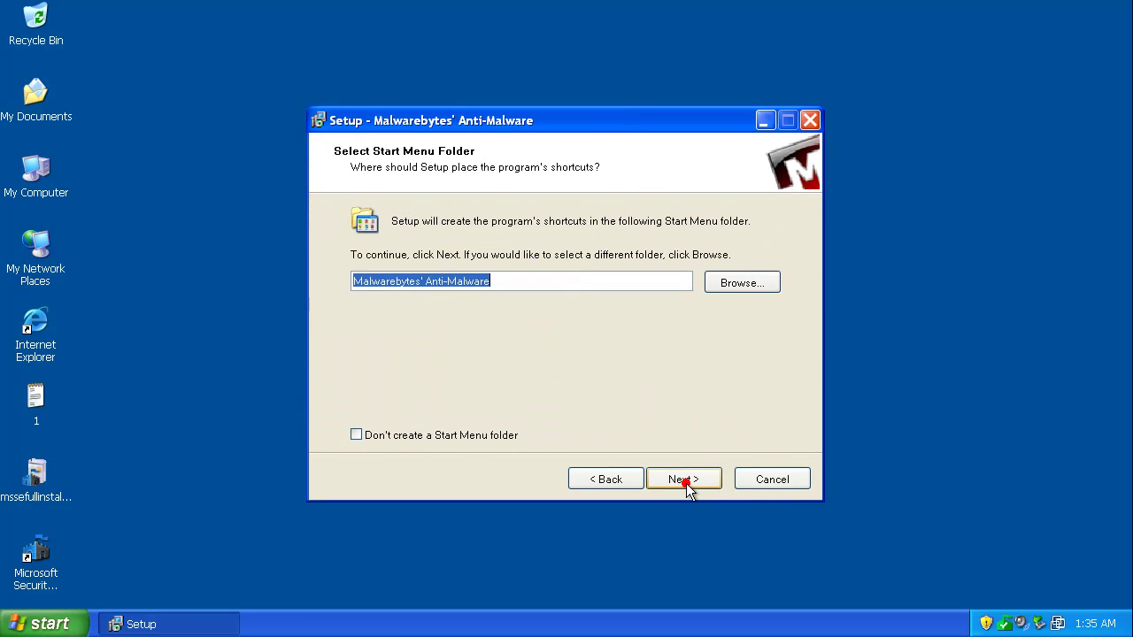
left_click(686, 484)
left_click(686, 484)
left_click(686, 483)
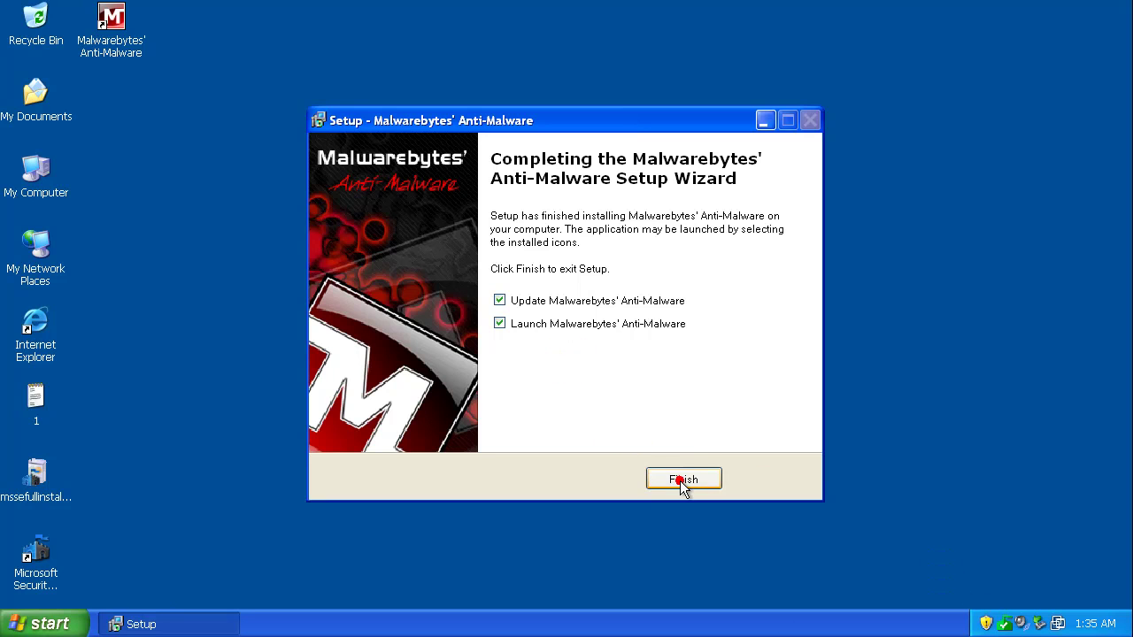
Finish the setup with Update and Launch enabled, and check for Malwarebytes database updates
left_click(673, 480)
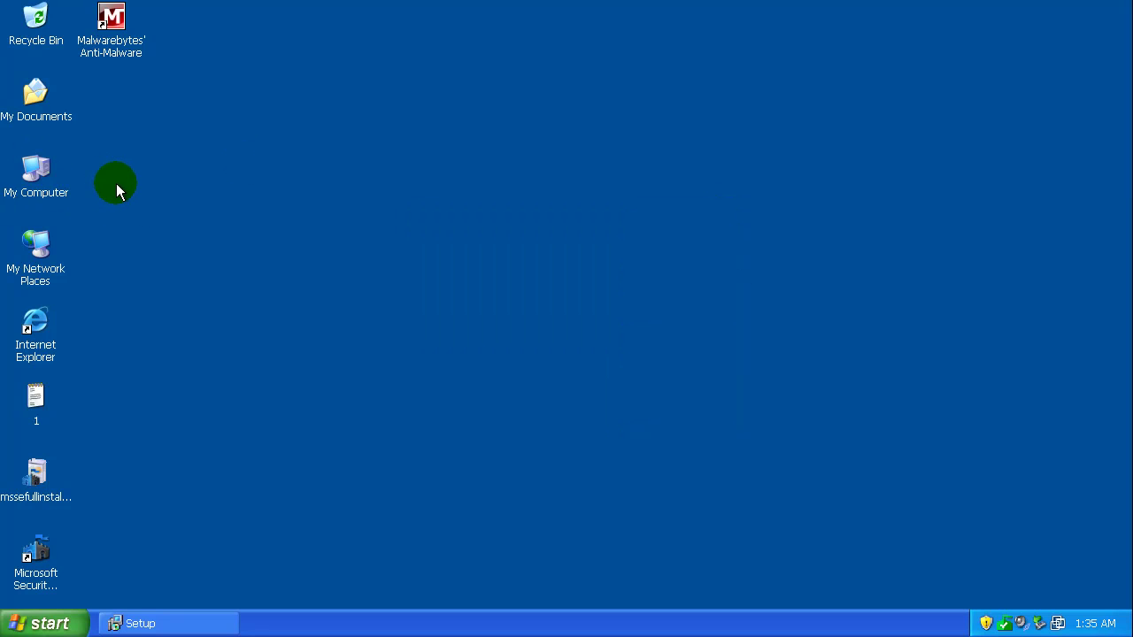
left_click(581, 365)
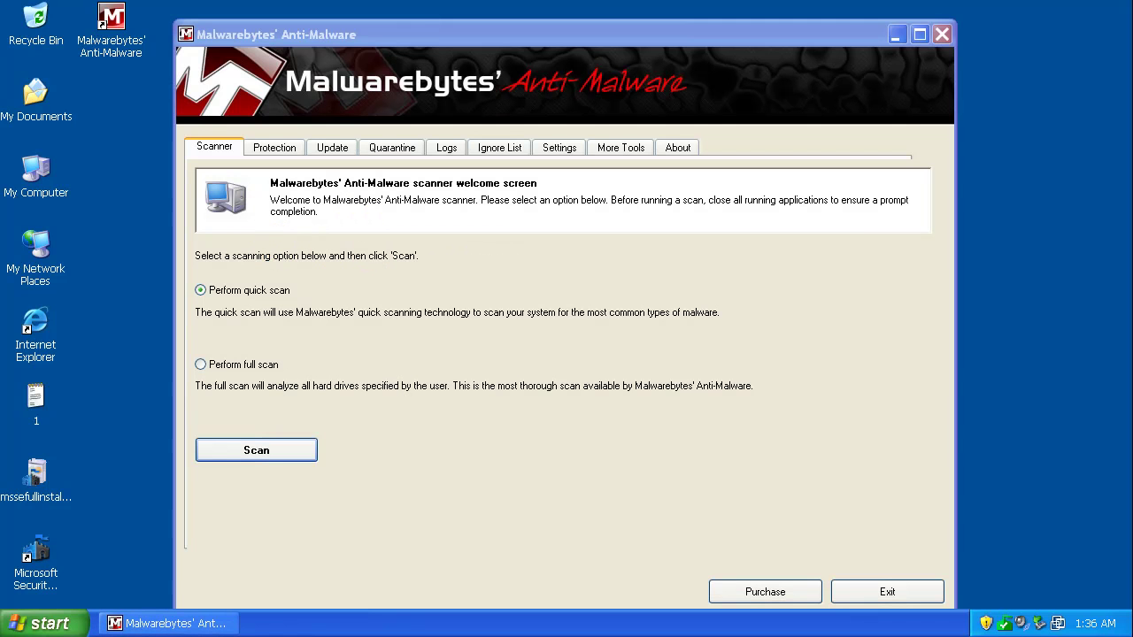
left_click_drag(430, 38, 430, 25)
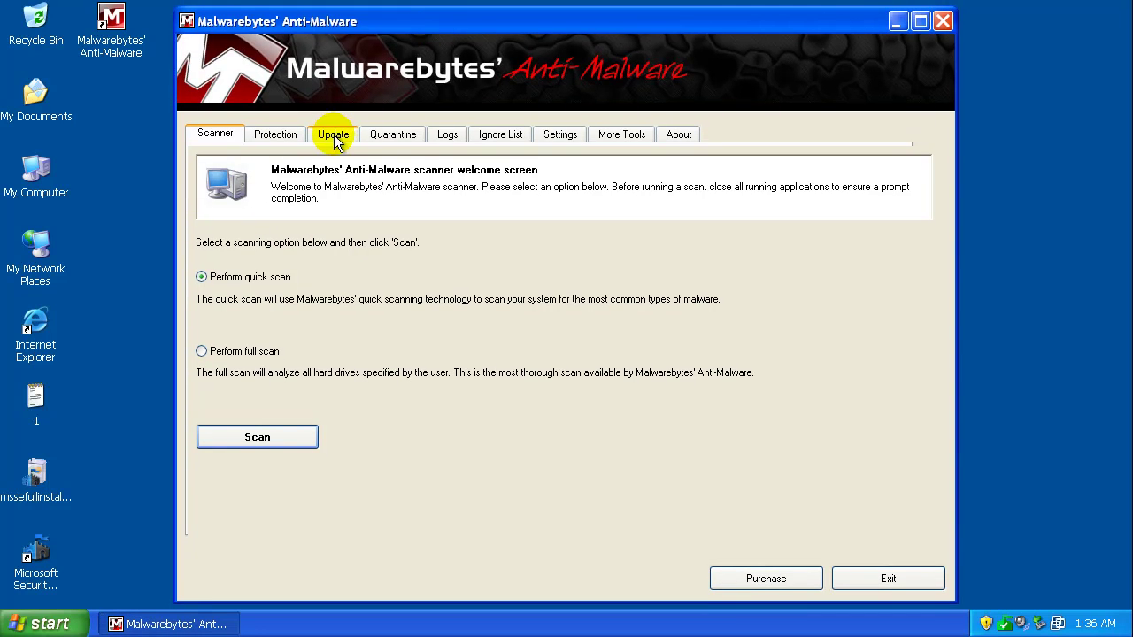
left_click(334, 138)
left_click(337, 341)
left_click(567, 366)
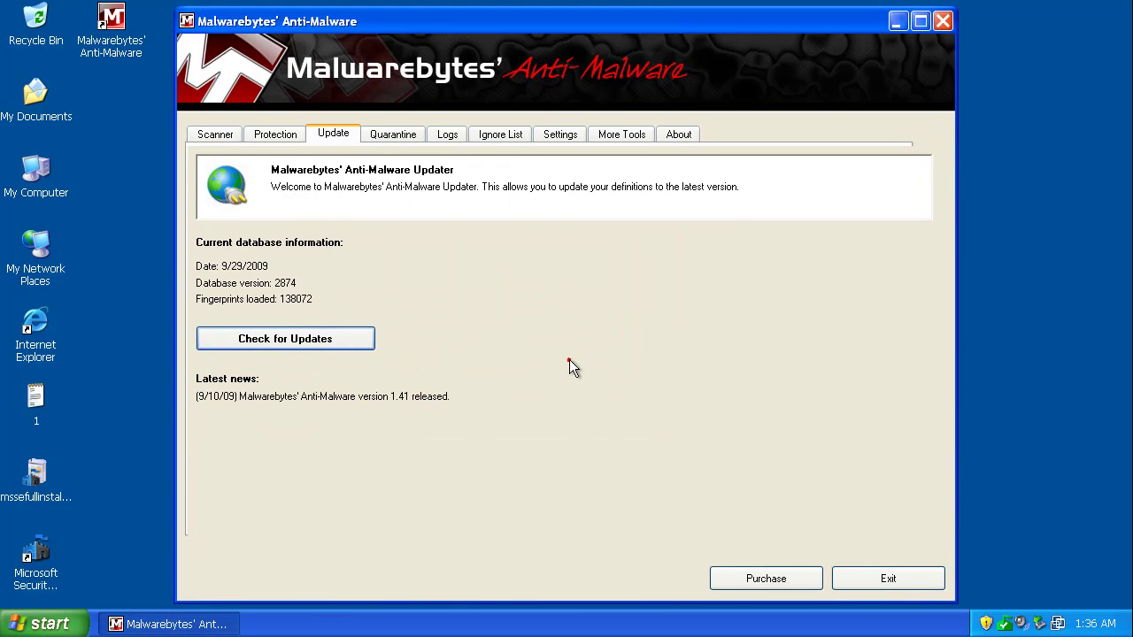
Perform a Malwarebytes quick scan of the computer and dismiss the completion message
left_click(215, 133)
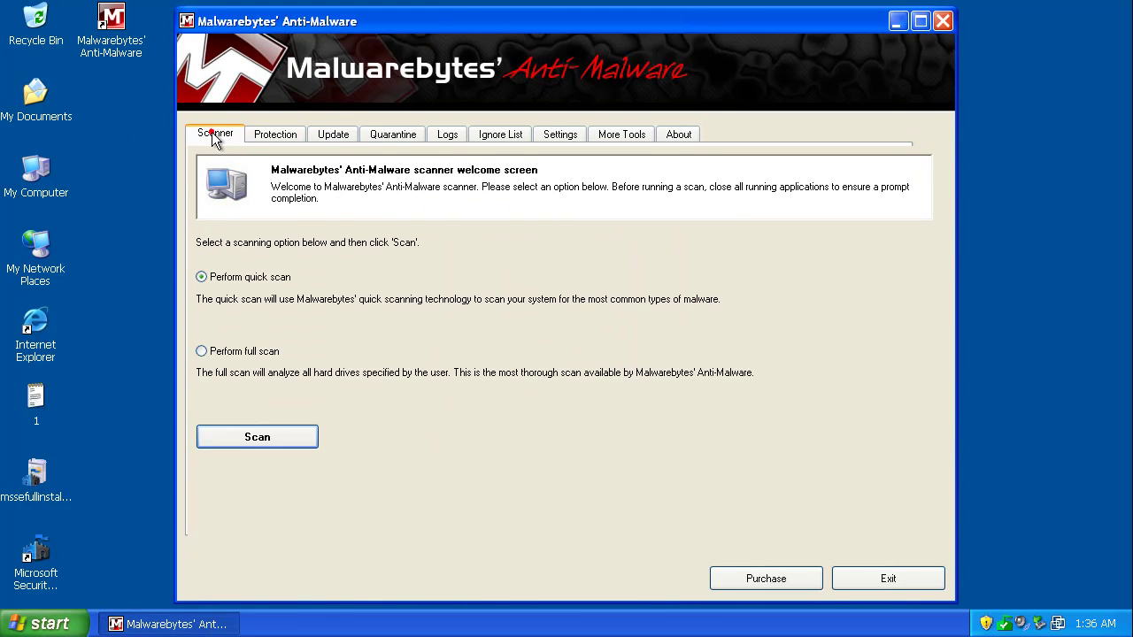
left_click(279, 435)
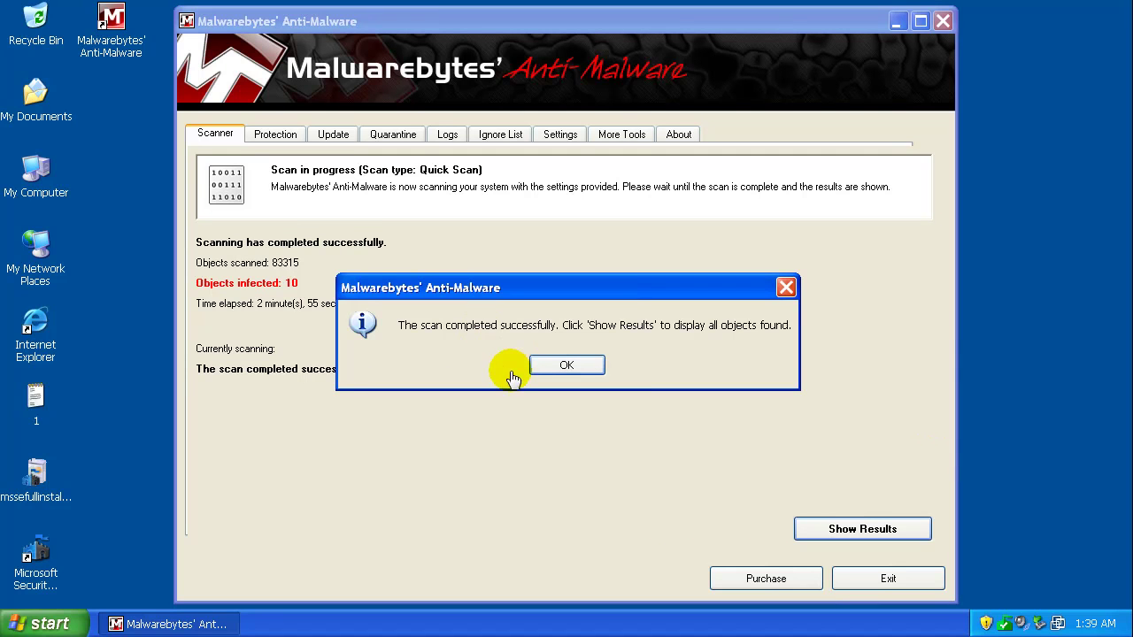
left_click(565, 365)
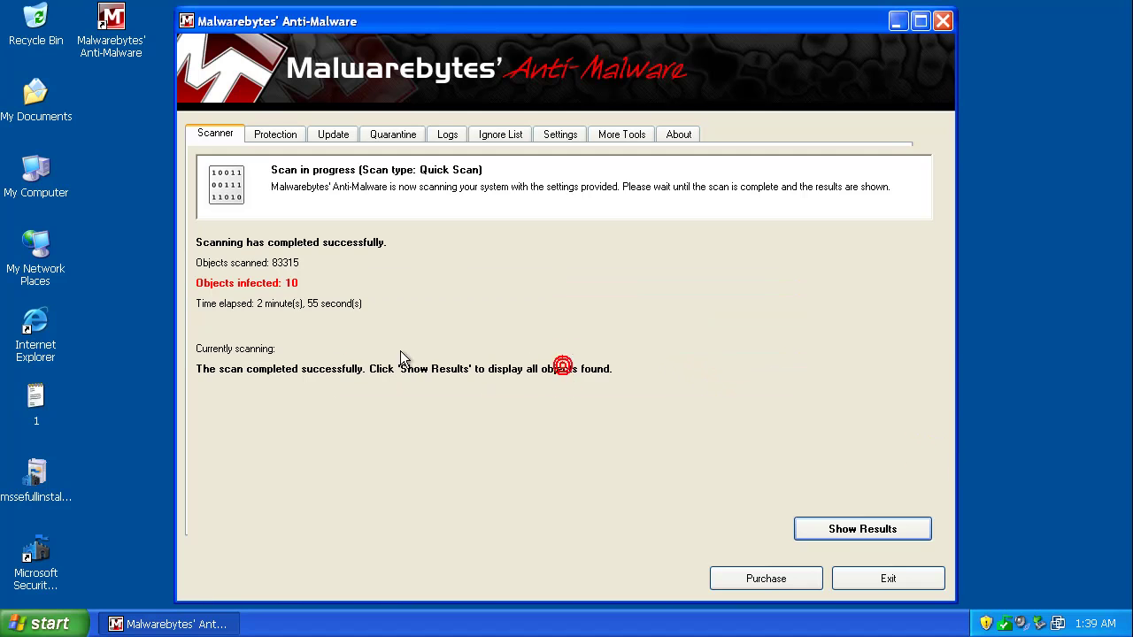
Show the scan results, widen the Items column, and examine the listed infections and their locations
left_click(839, 529)
left_click_drag(697, 238, 873, 236)
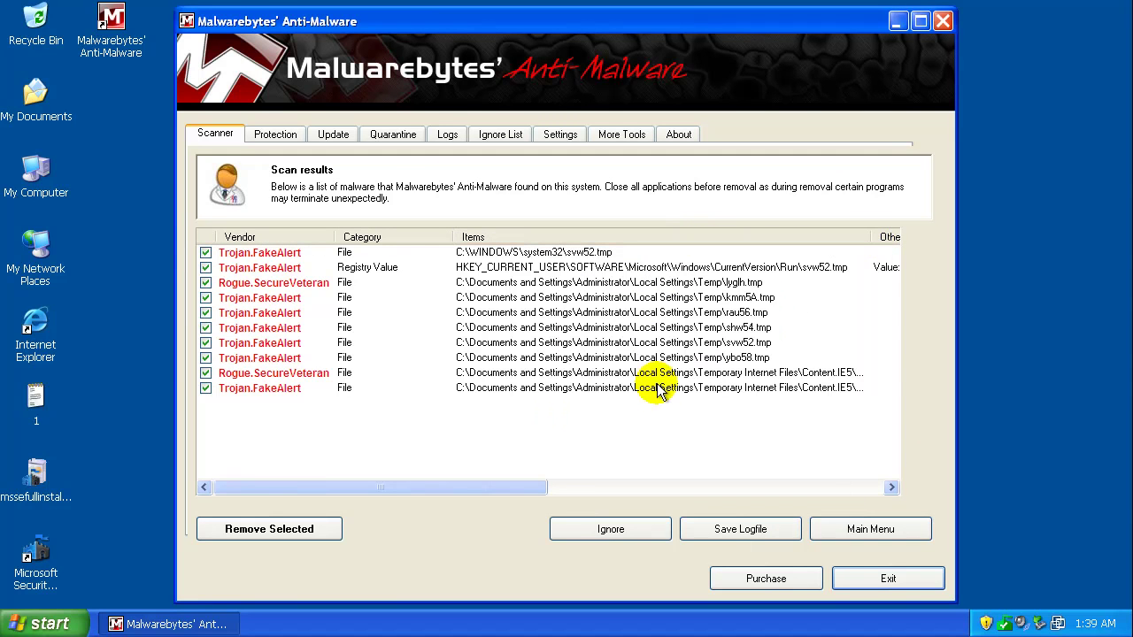
left_click_drag(508, 487, 521, 489)
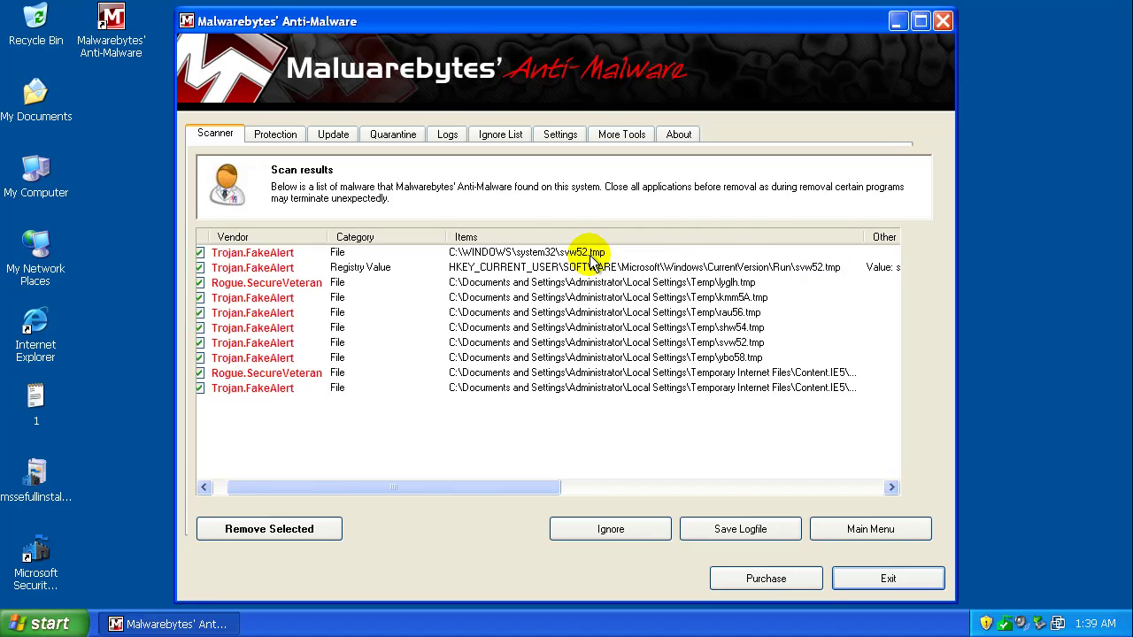
left_click_drag(504, 486, 348, 461)
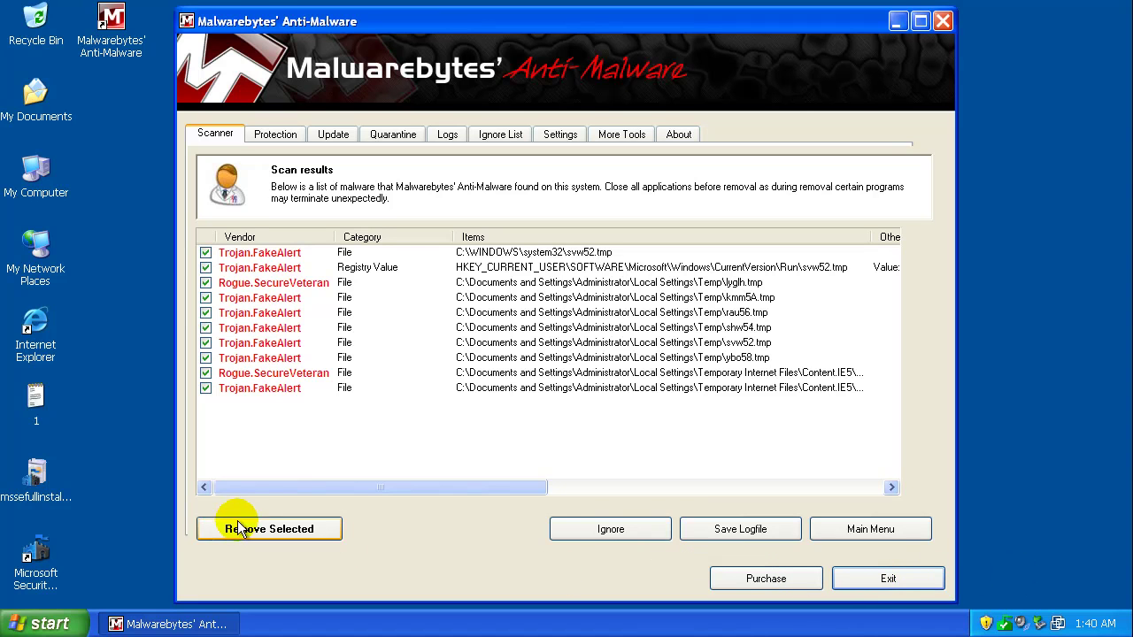
Run Disk Cleanup on drive C:, adding Recycle Bin, Temporary files, and WebClient/Publisher Temporary Files to the files to delete
left_click(53, 624)
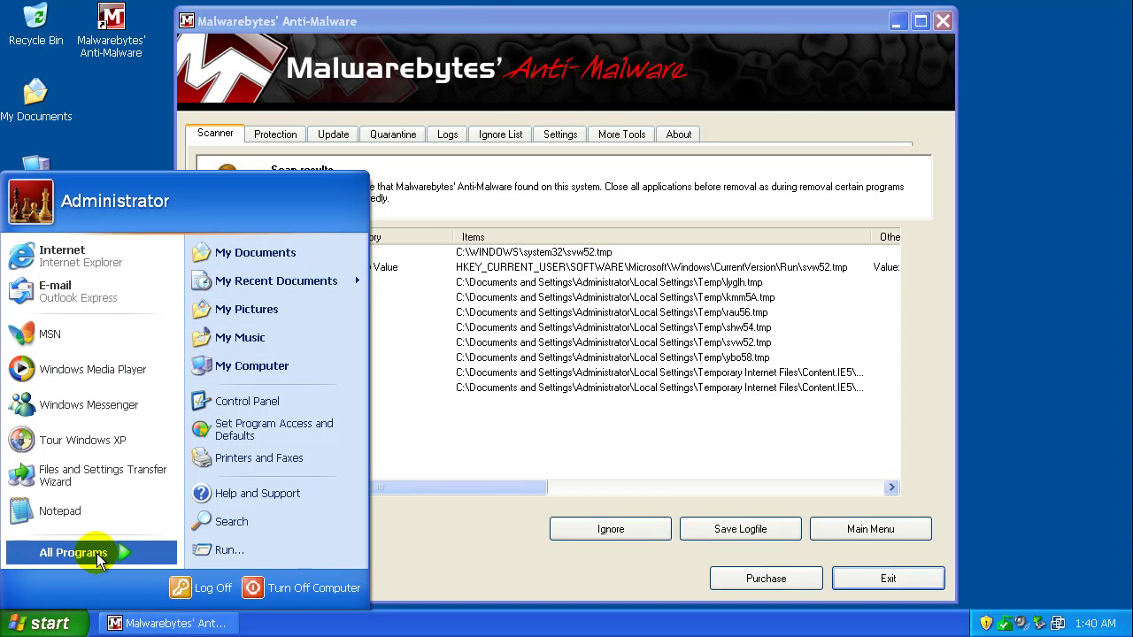
mouse_move(132, 555)
mouse_move(304, 314)
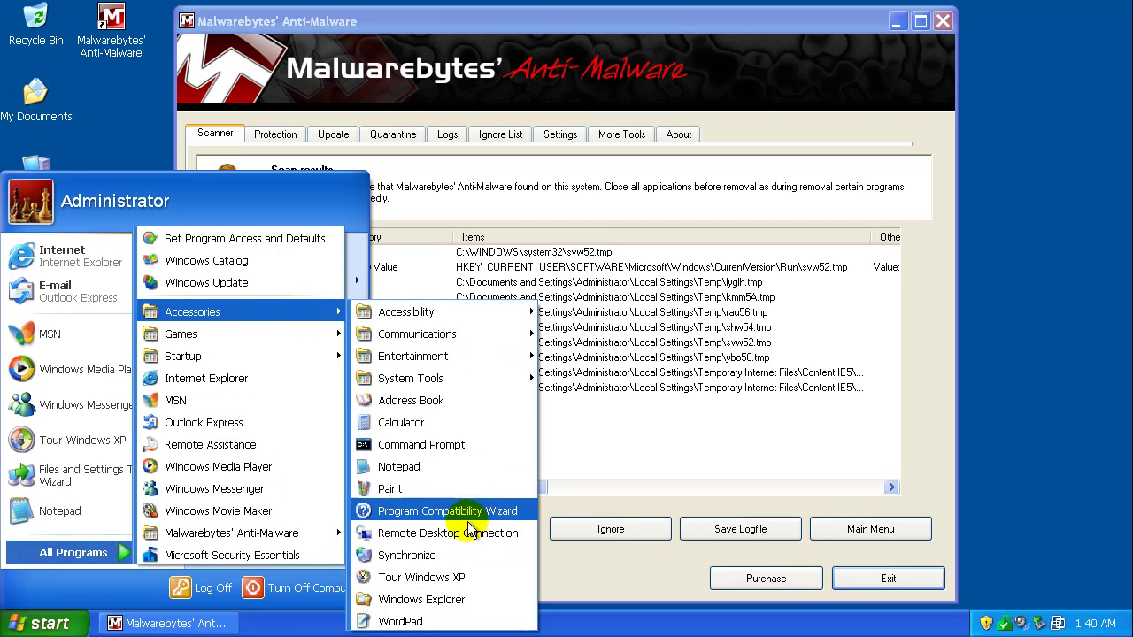
mouse_move(495, 378)
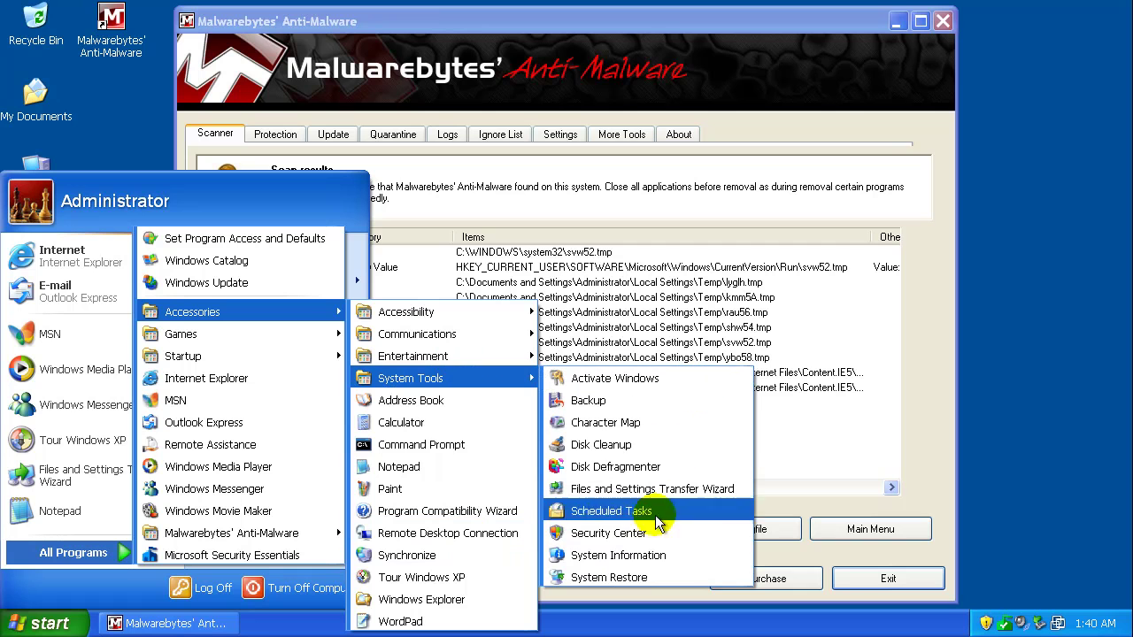
left_click(646, 442)
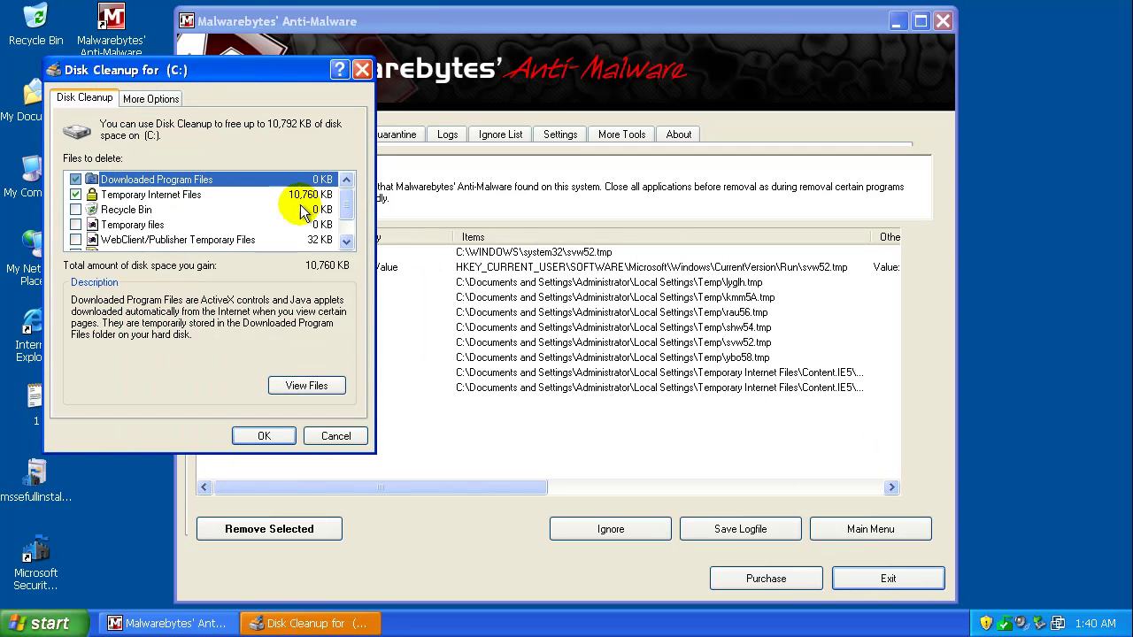
left_click_drag(346, 202, 347, 223)
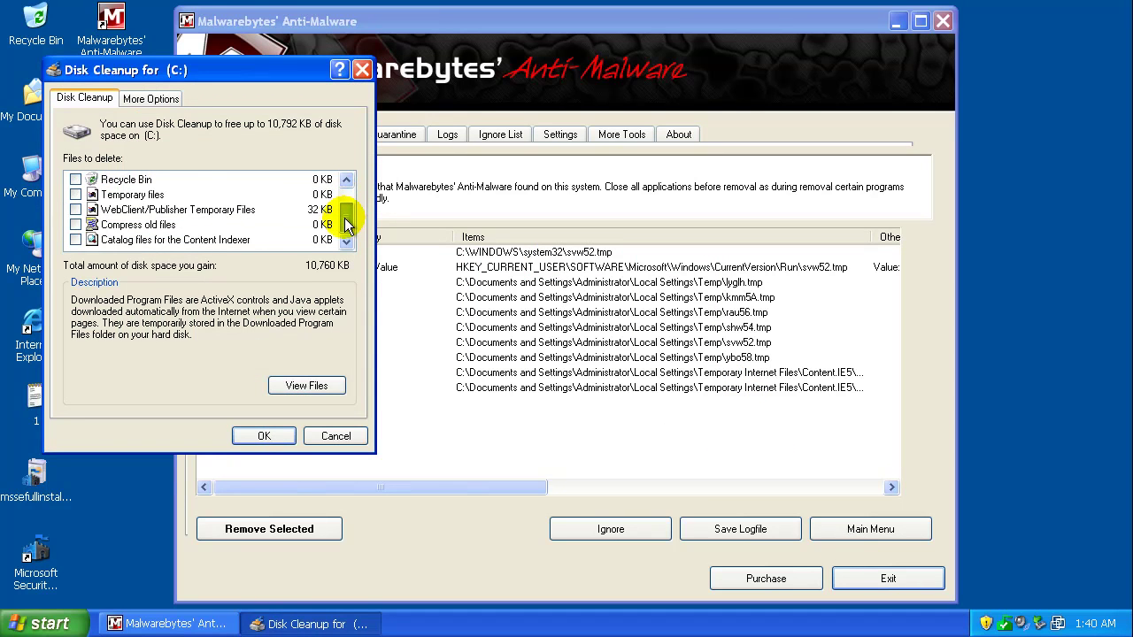
left_click(75, 194)
mouse_move(348, 223)
left_mouse_down()
mouse_move(345, 207)
mouse_move(346, 221)
left_mouse_up()
left_click(75, 179)
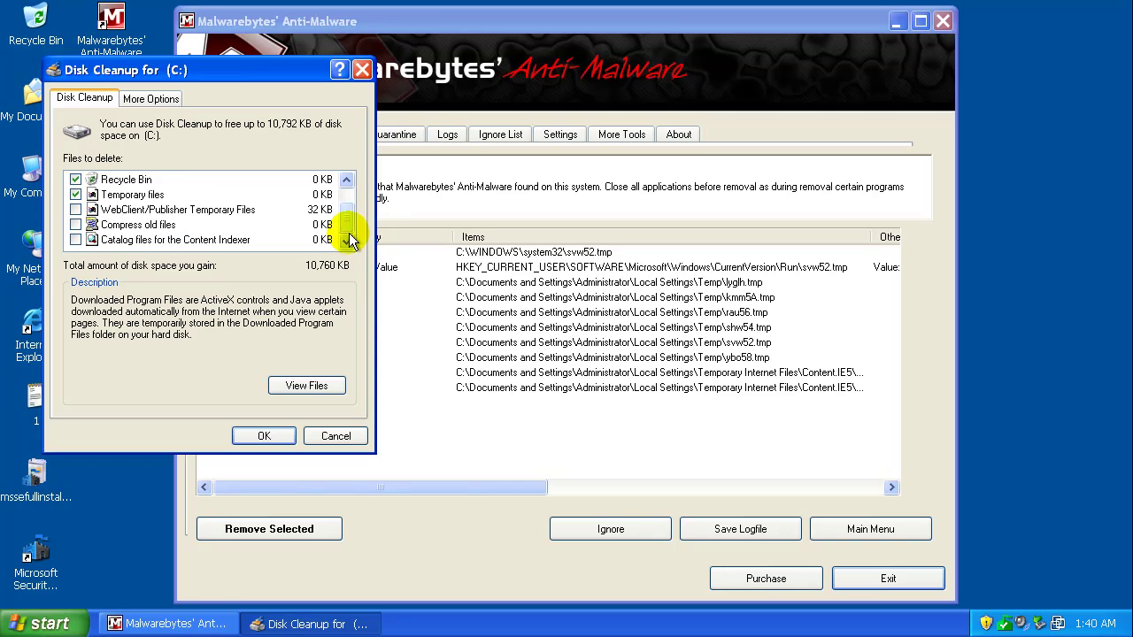
left_click(75, 210)
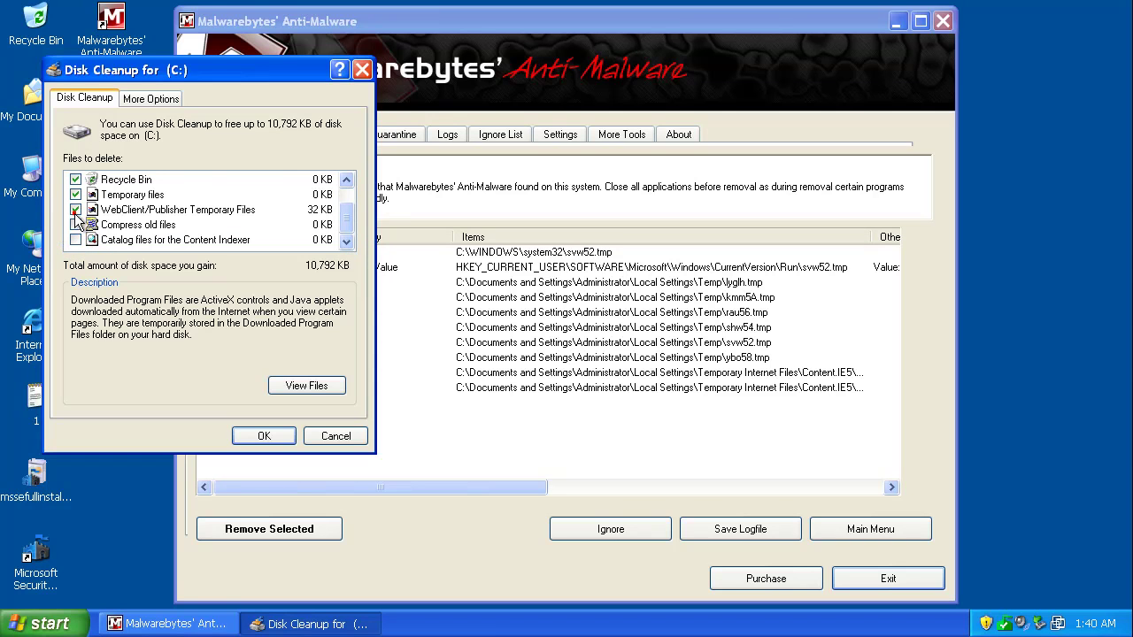
left_click(263, 436)
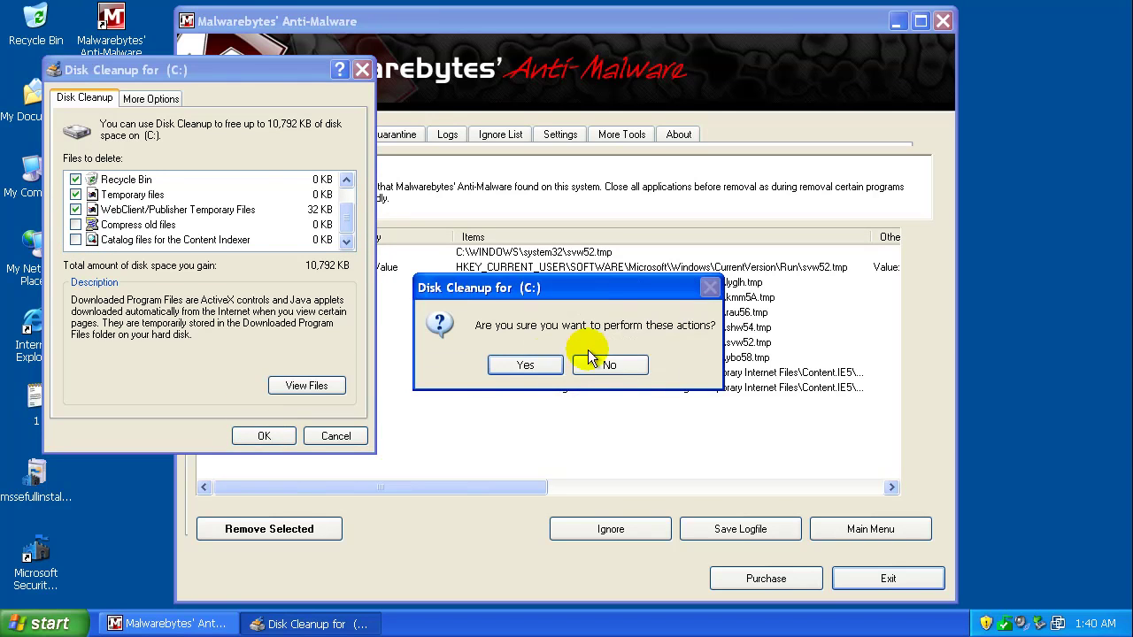
left_click(528, 366)
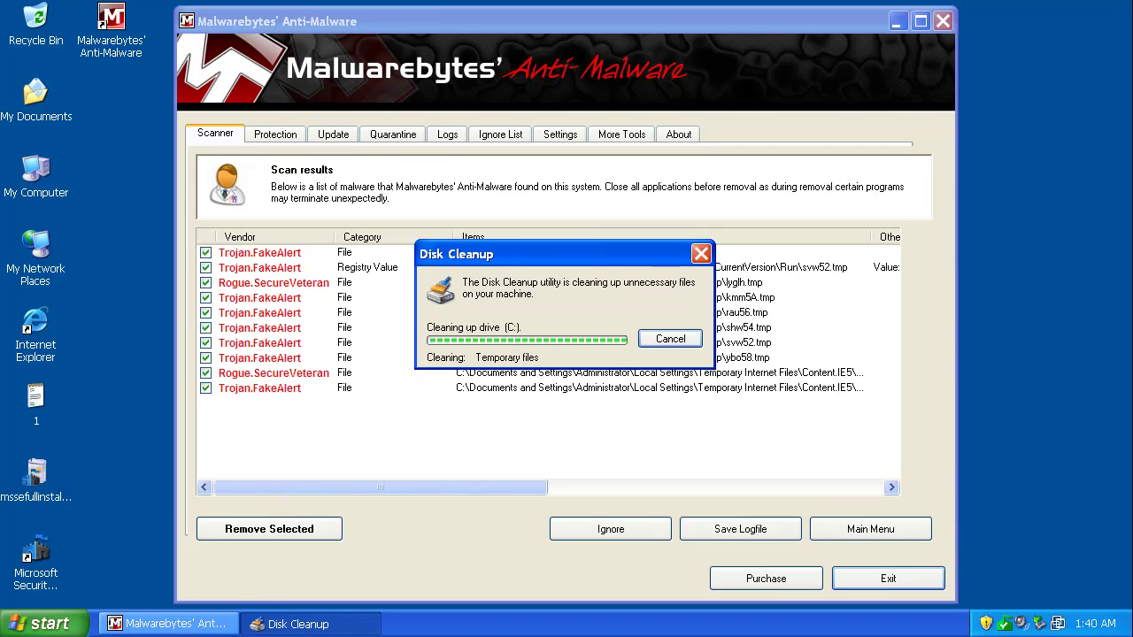
Switch to Internet Explorer, go to google.com and search for ccleaner
double_click(55, 324)
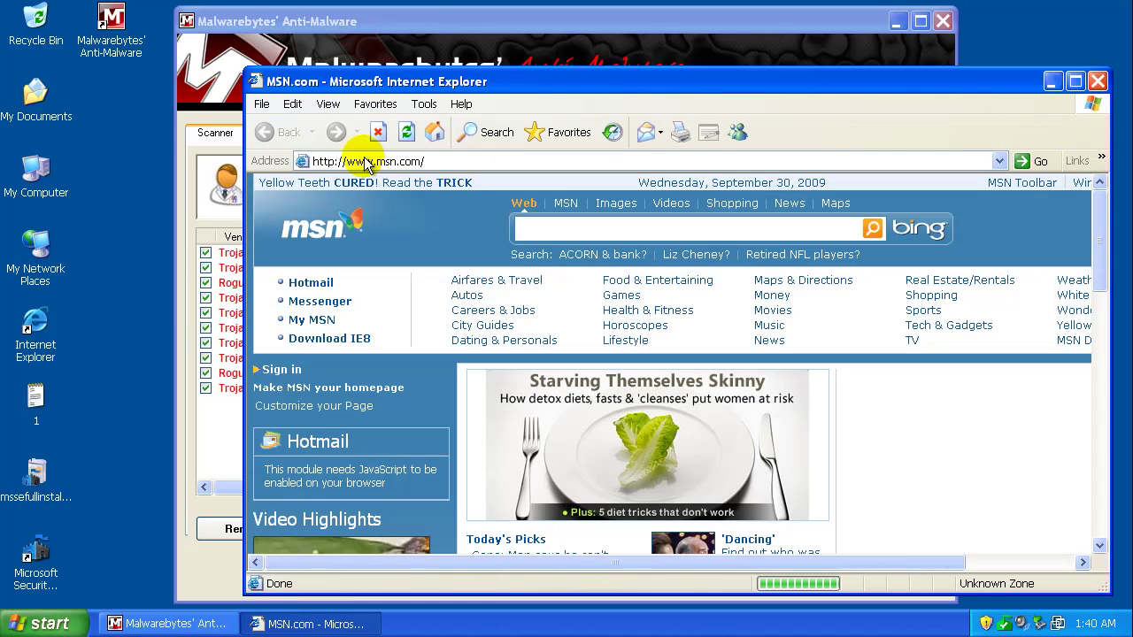
left_click(380, 131)
left_click(416, 160)
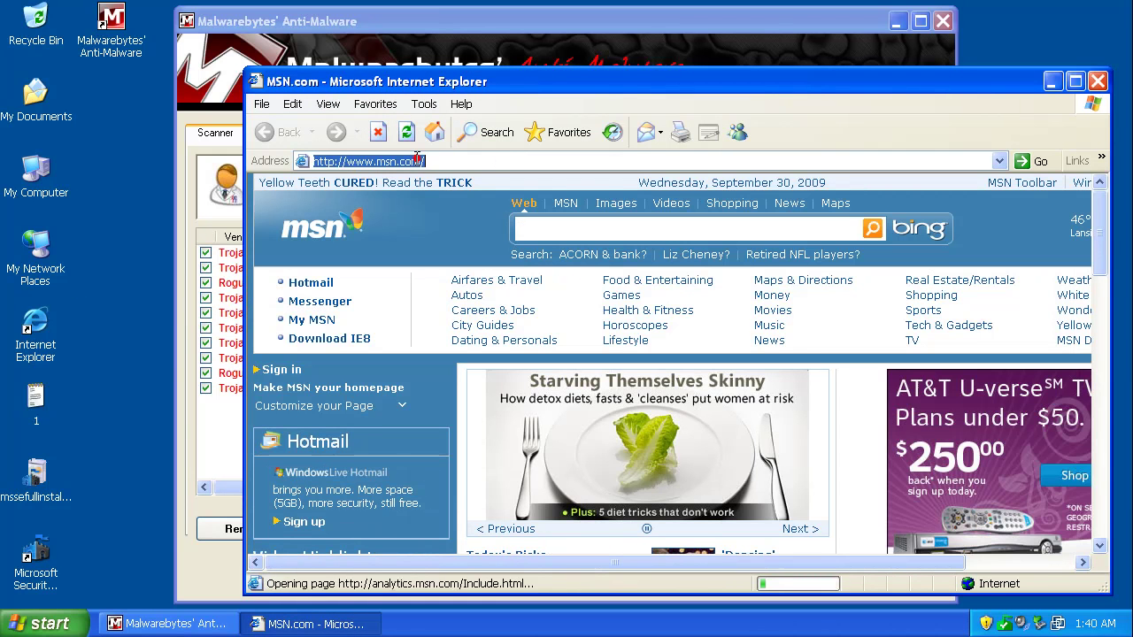
type("google.com")
key("Return")
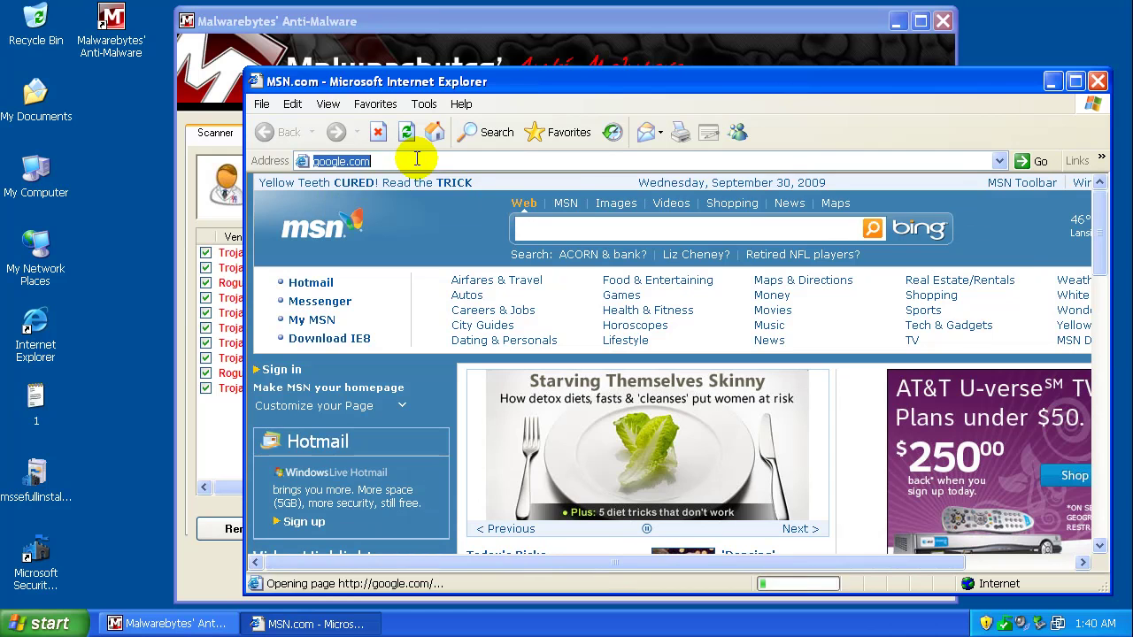
type("ccleaner")
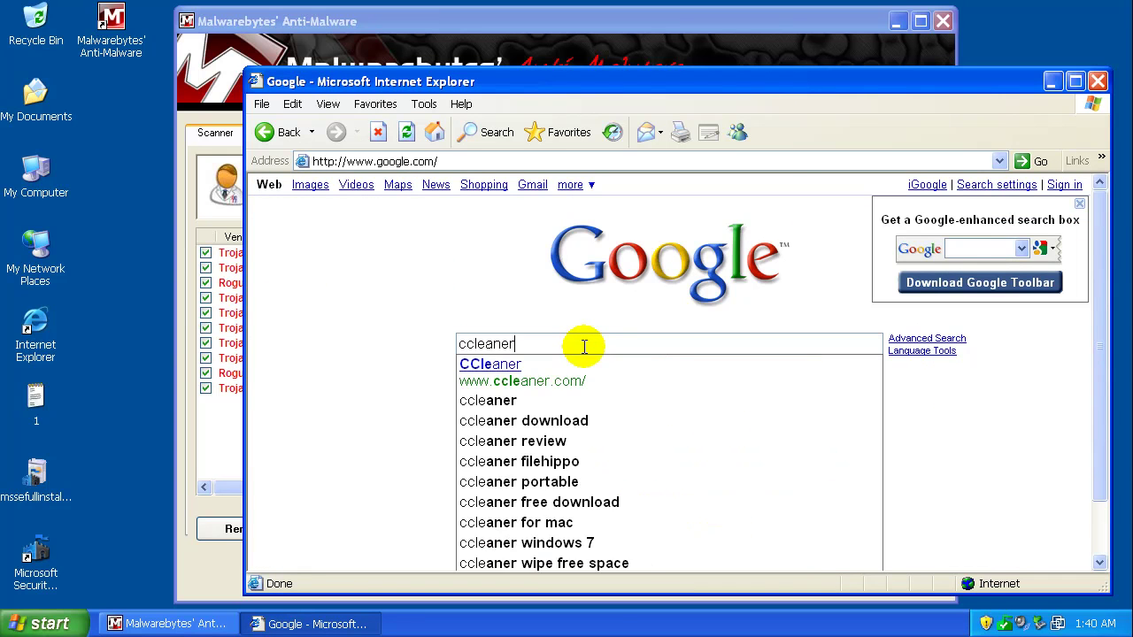
key("Return")
Open the CCleaner download page, go to its other builds, and start the Slim build download
left_click(334, 448)
scroll(708, 337, "down", 1)
scroll(643, 380, "down", 4)
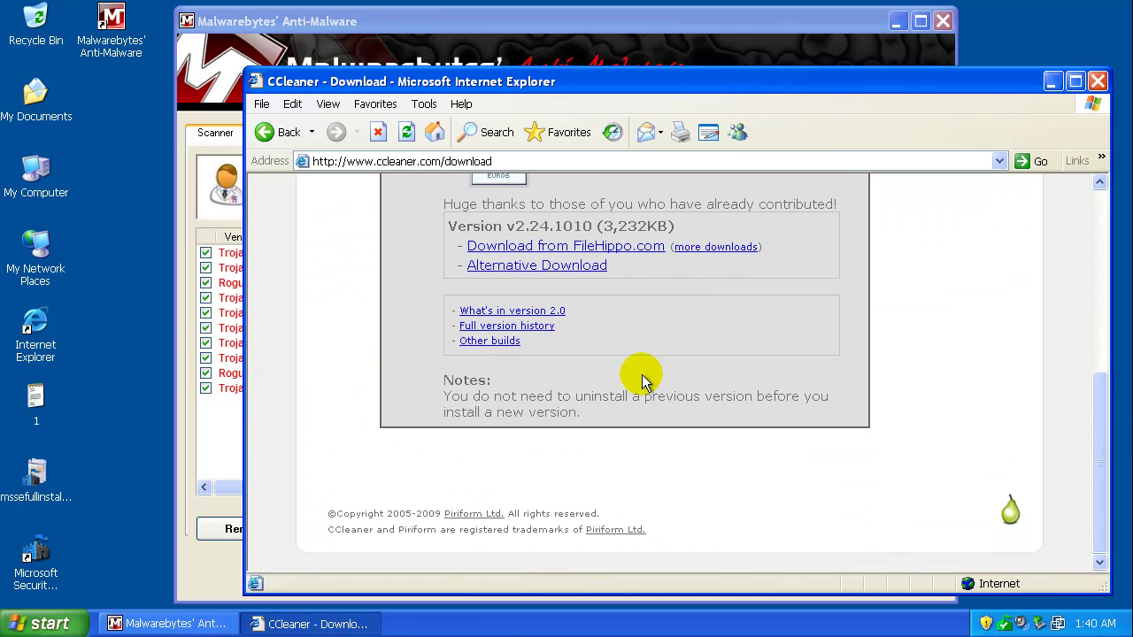
left_click(506, 344)
scroll(729, 384, "down", 6)
scroll(534, 461, "up", 1)
left_click(534, 499)
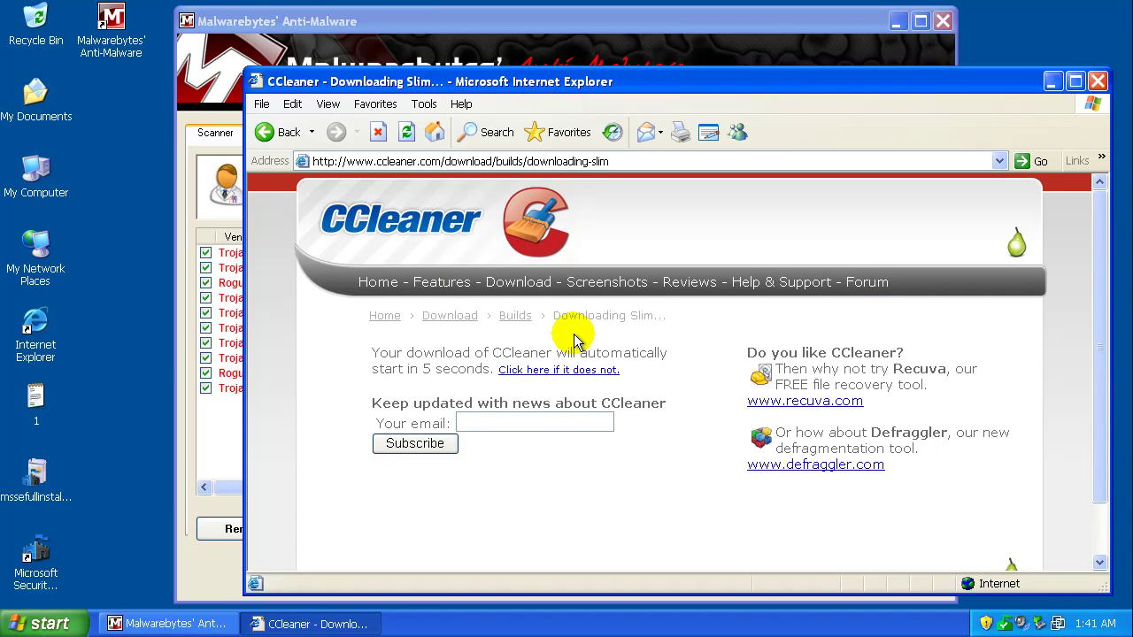
Allow the blocked CCleaner download and run the ccsetup224_slim.exe installer
left_click(679, 375)
left_click(624, 193)
left_click(645, 192)
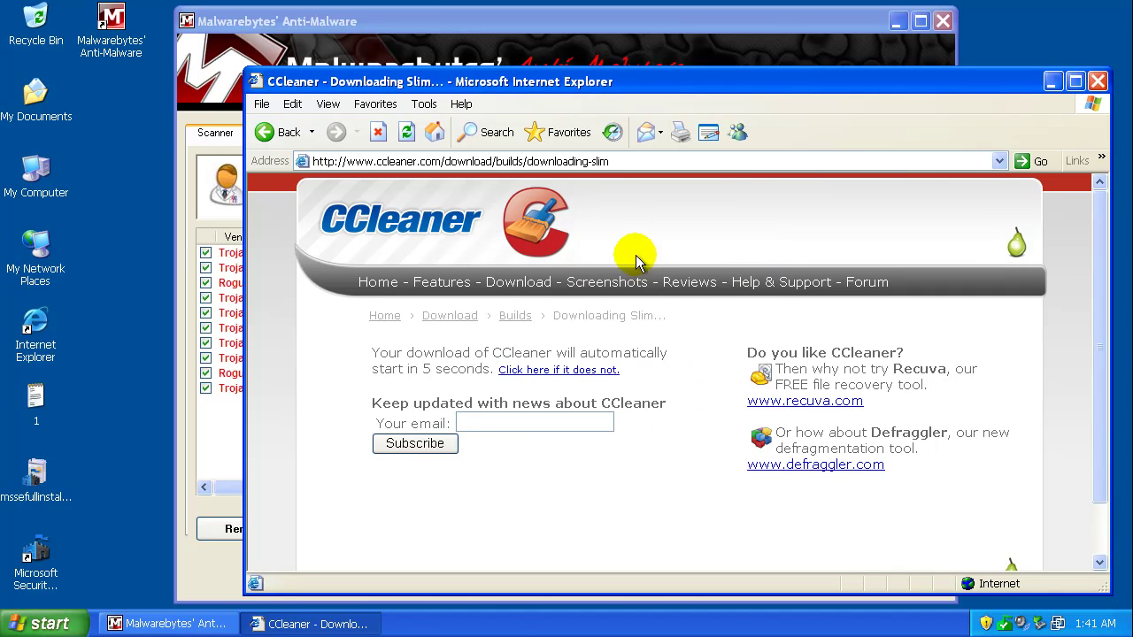
left_click(554, 326)
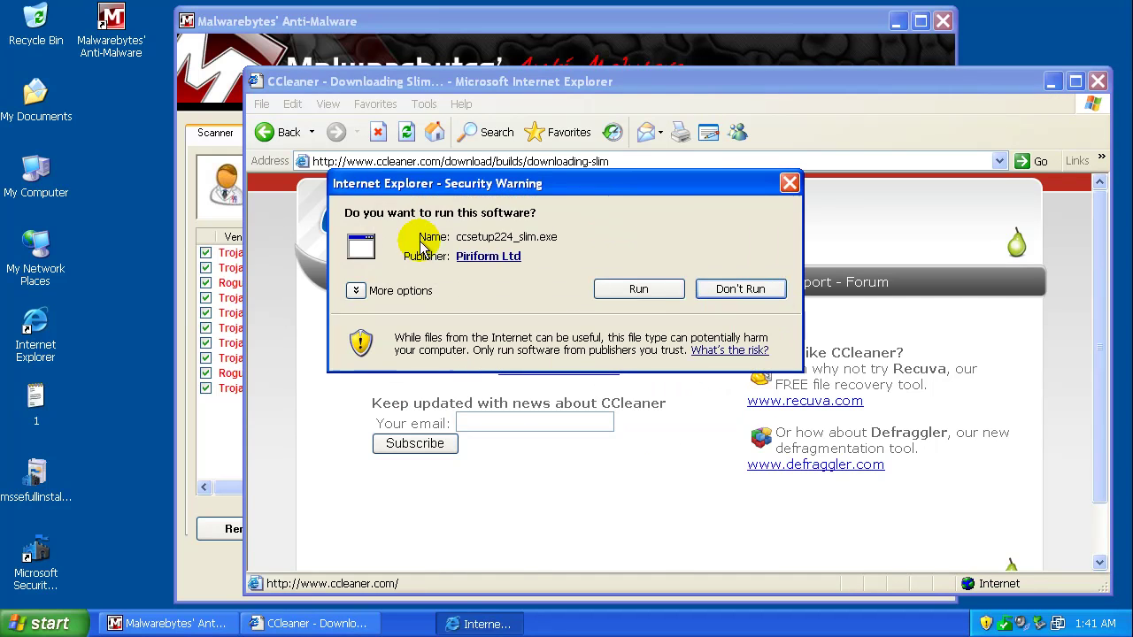
left_click(653, 296)
Close the browser and exit Malwarebytes without removing the listed infections
left_click(1097, 80)
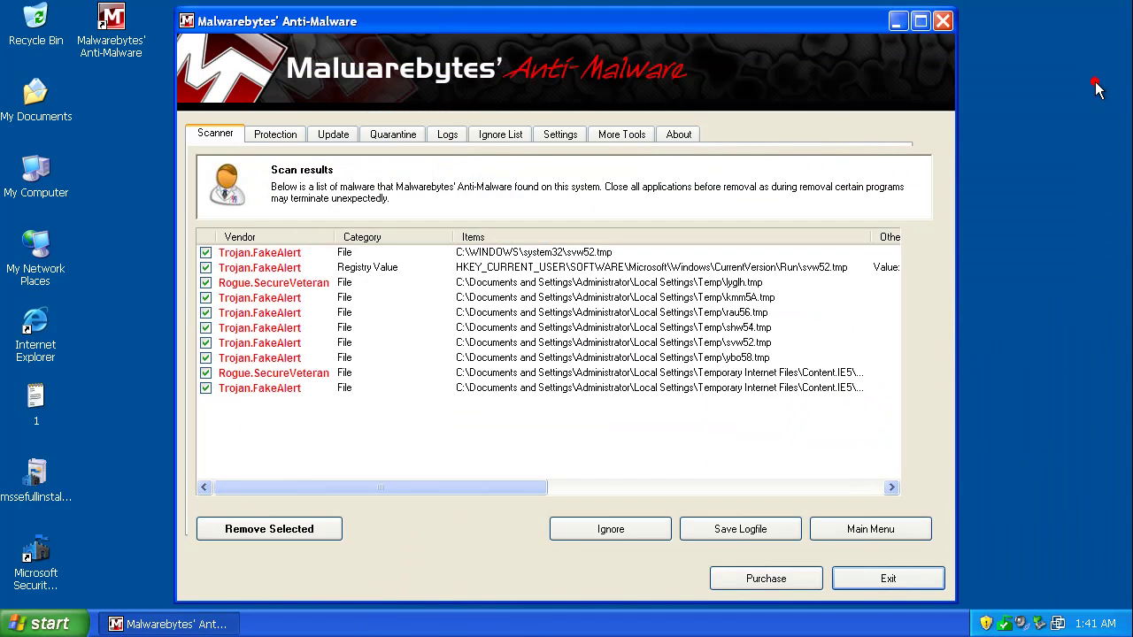
left_click(863, 580)
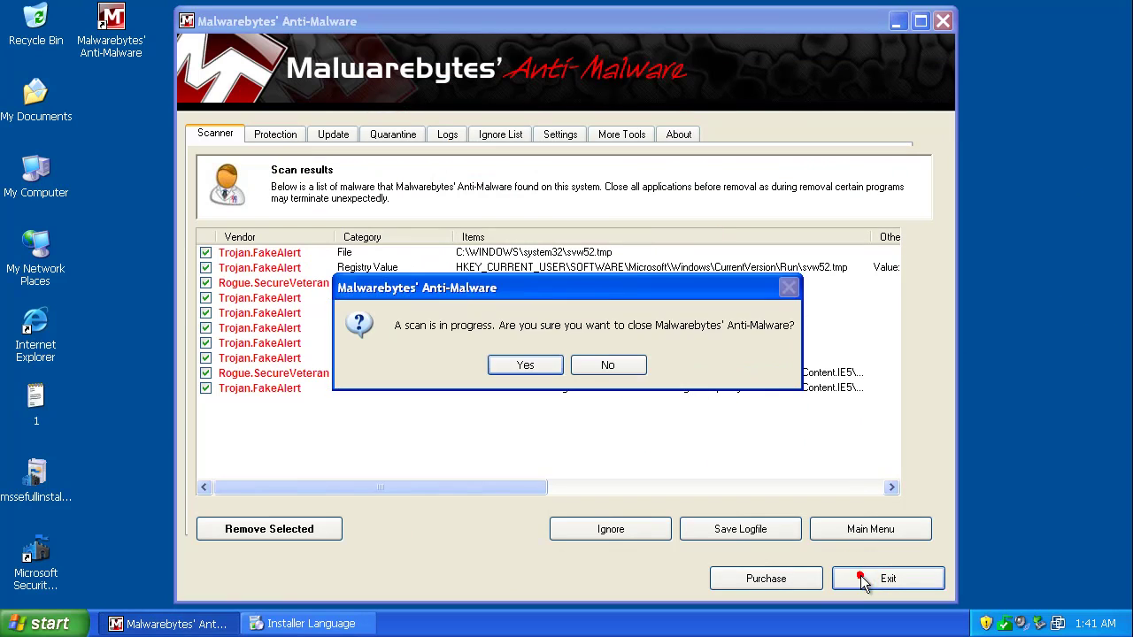
left_click(522, 367)
Install CCleaner v2.24 with both Recycle Bin context menu options disabled, and finish the setup
left_click(551, 356)
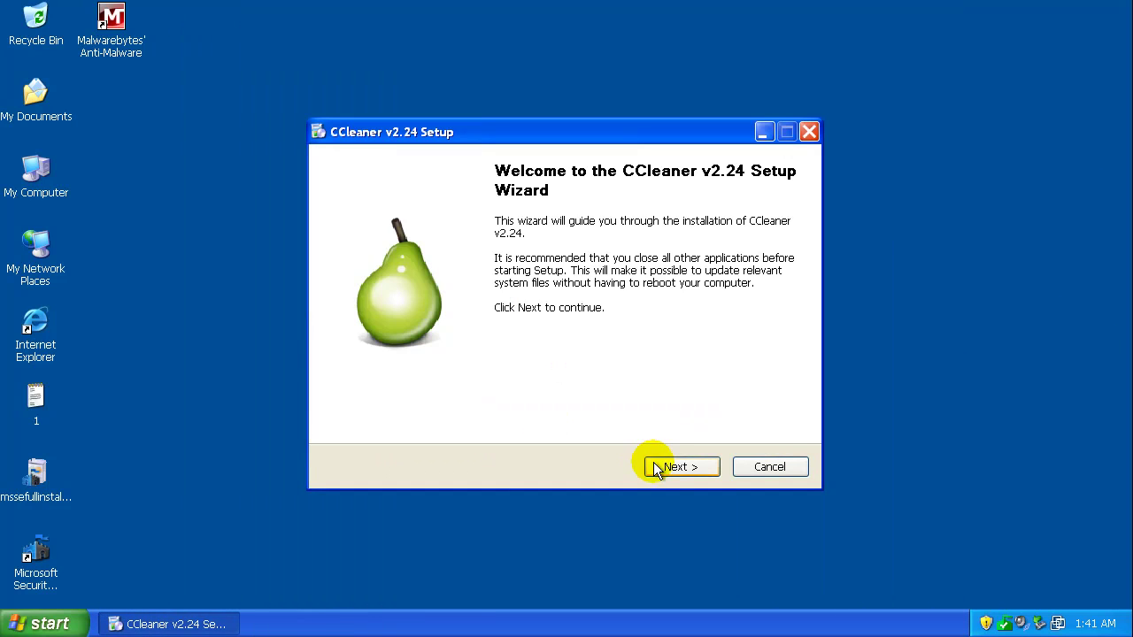
left_click(655, 468)
left_click(675, 468)
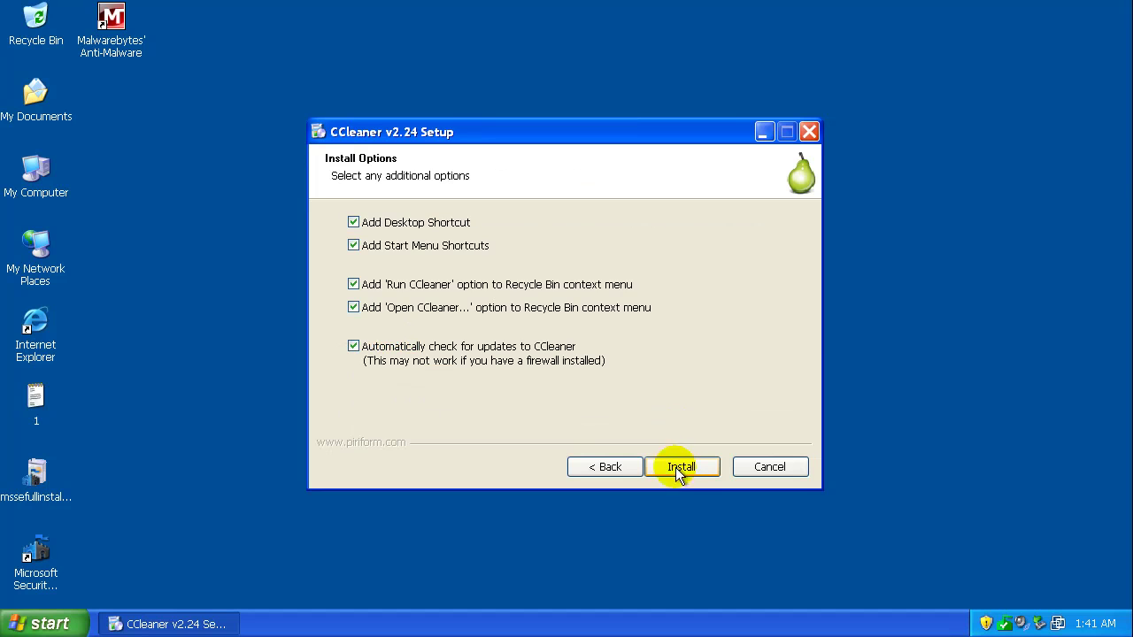
left_click(377, 310)
left_click(382, 285)
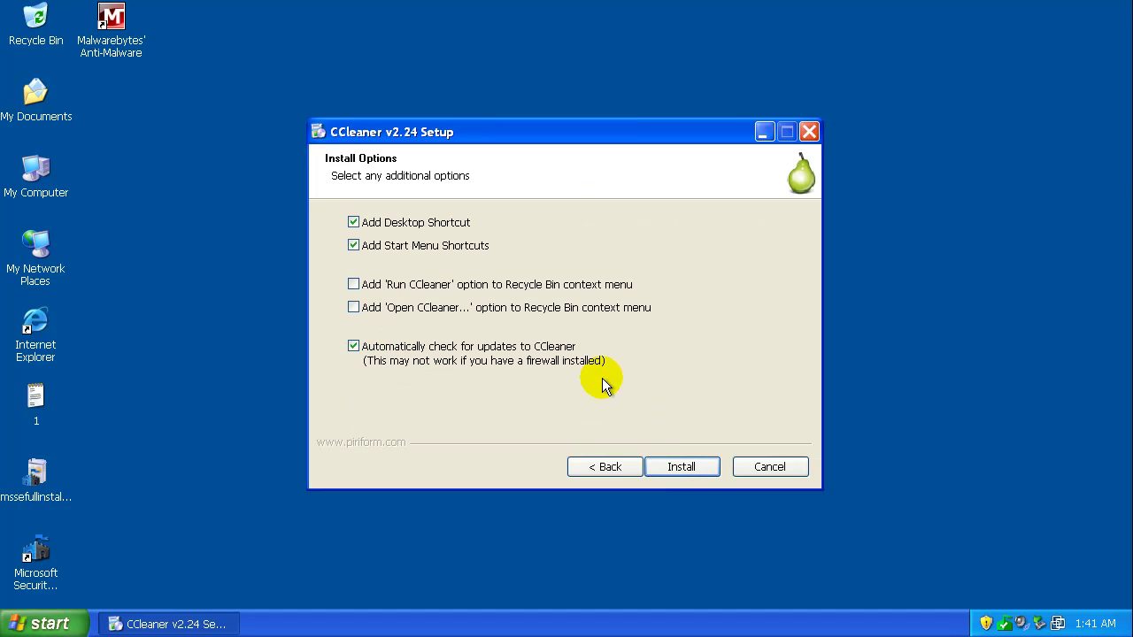
left_click(702, 467)
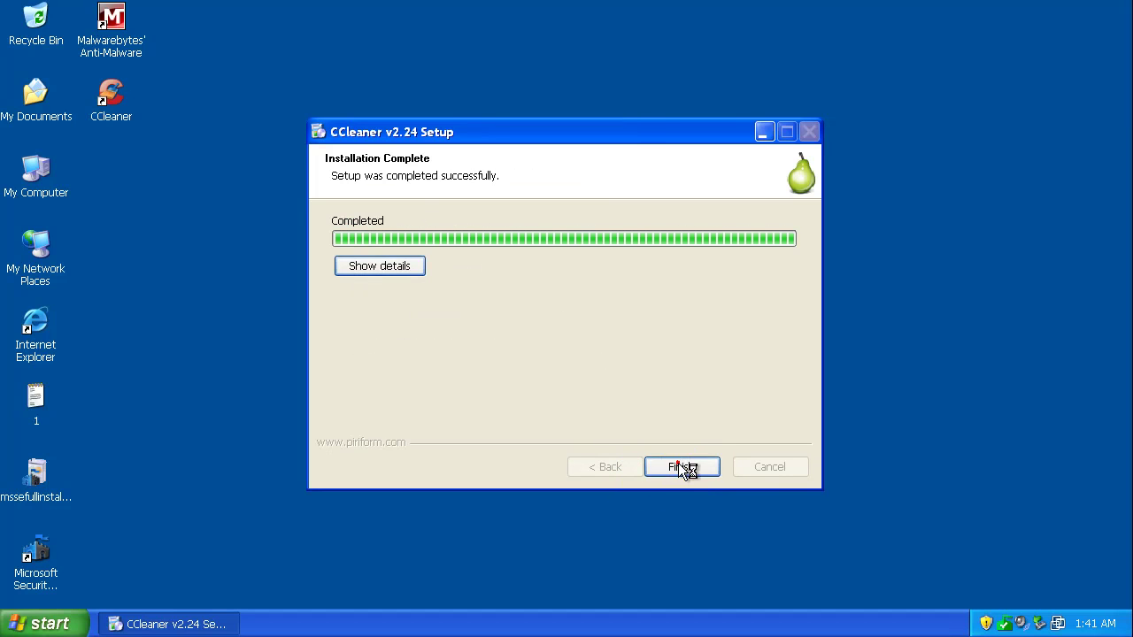
left_click(678, 463)
Launch CCleaner, run the cleaner with its default selections, review the deleted file details, and close it
double_click(97, 97)
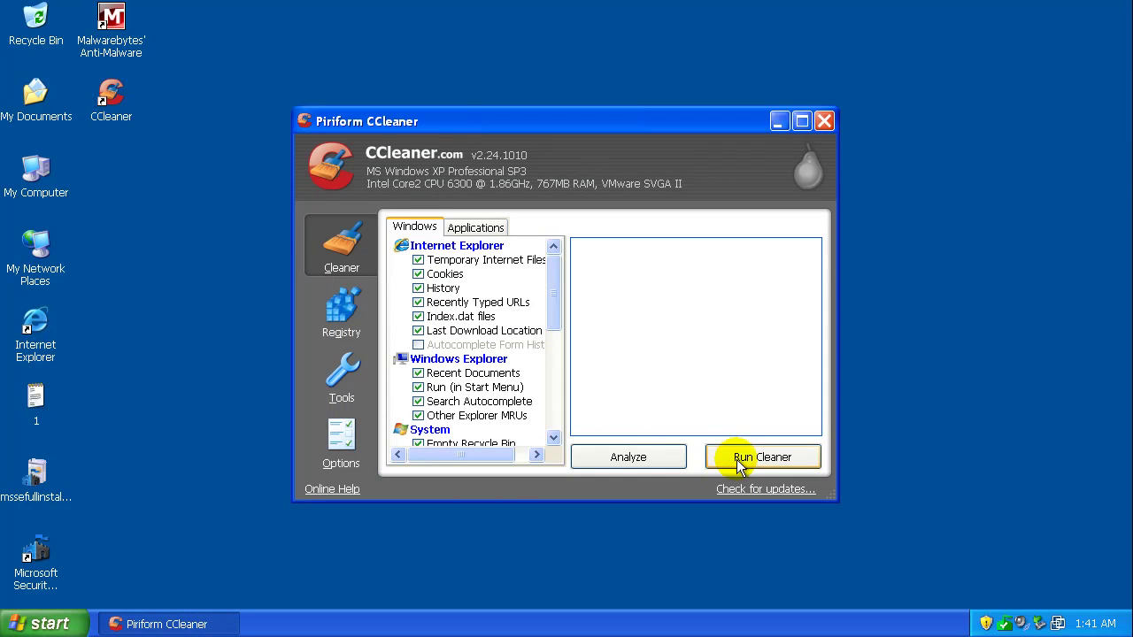
left_click(742, 455)
left_click(728, 269)
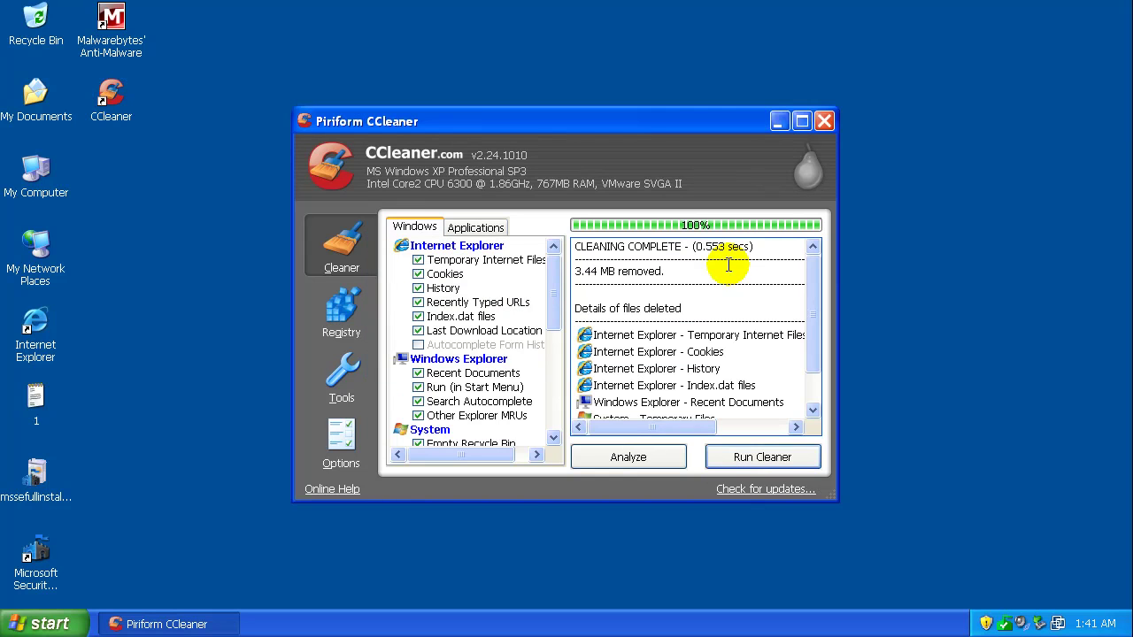
left_click_drag(811, 271, 812, 278)
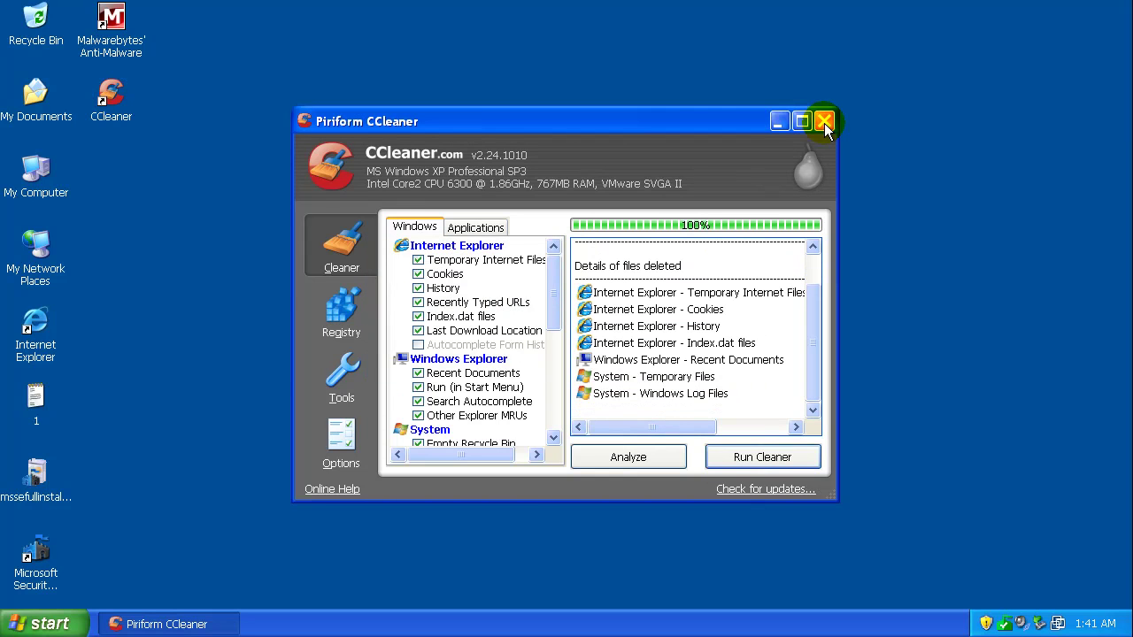
left_click(824, 122)
Reopen Malwarebytes and perform another quick scan of the computer
left_click(226, 401)
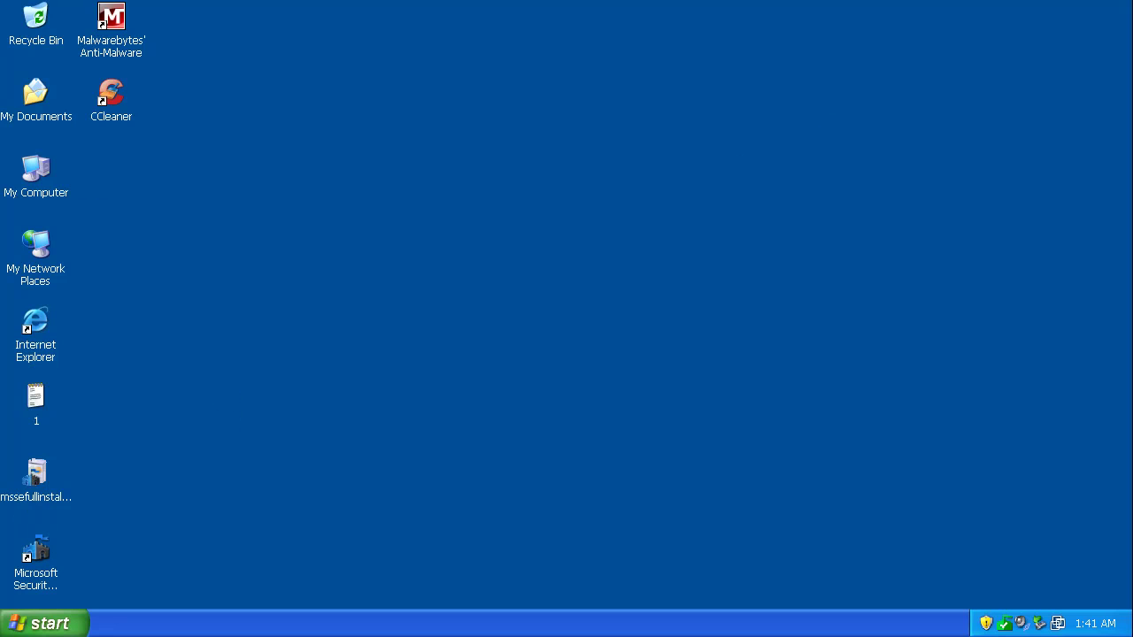
left_click(110, 18)
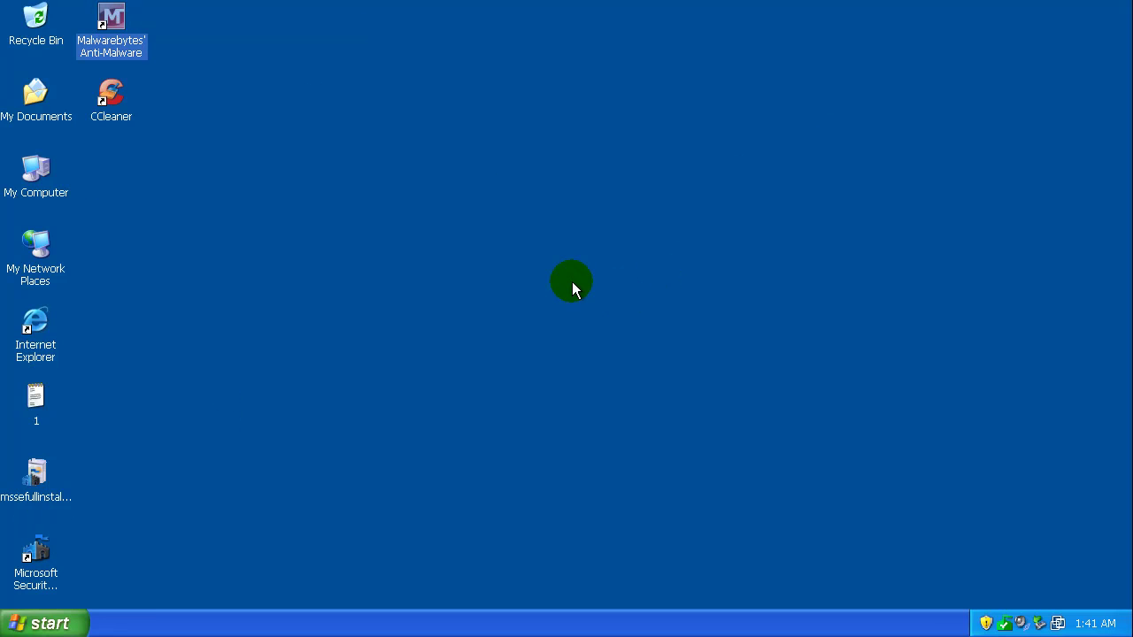
key("Return")
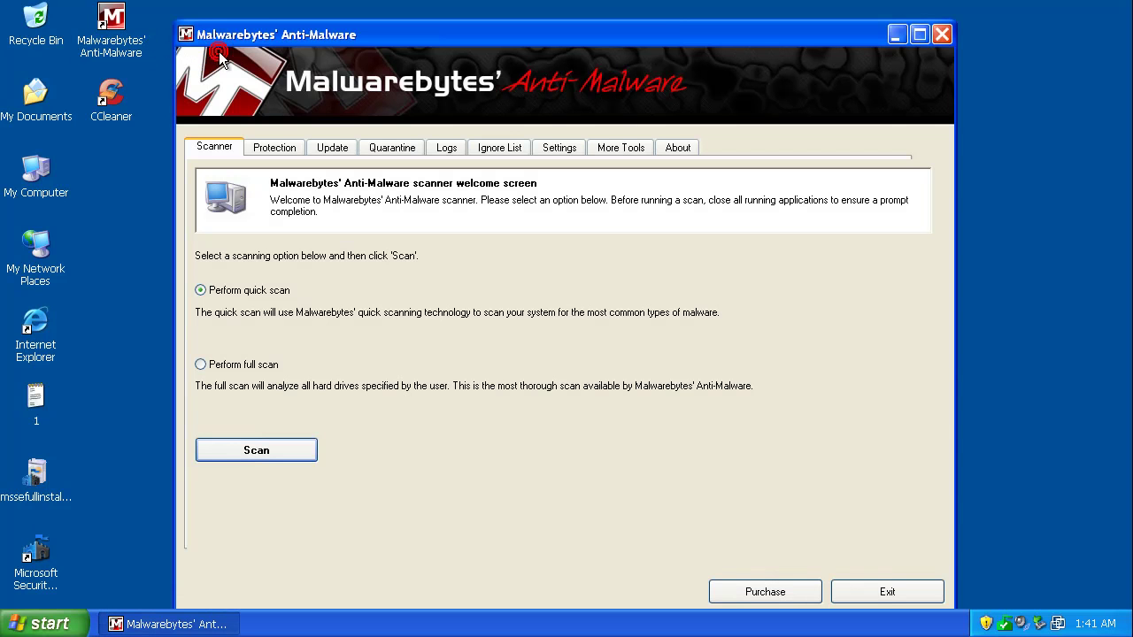
left_click(300, 453)
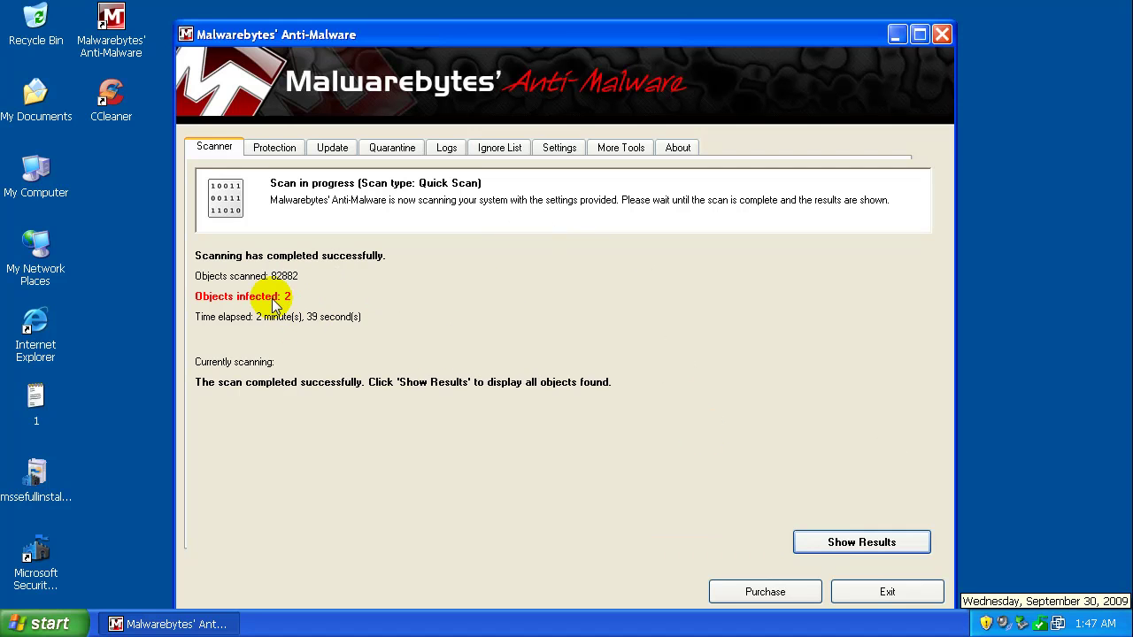
Reopen CCleaner, inspect the Advanced option limiting Windows Temp deletion to files older than 24 hours, and close the program
left_click(110, 98)
double_click(110, 95)
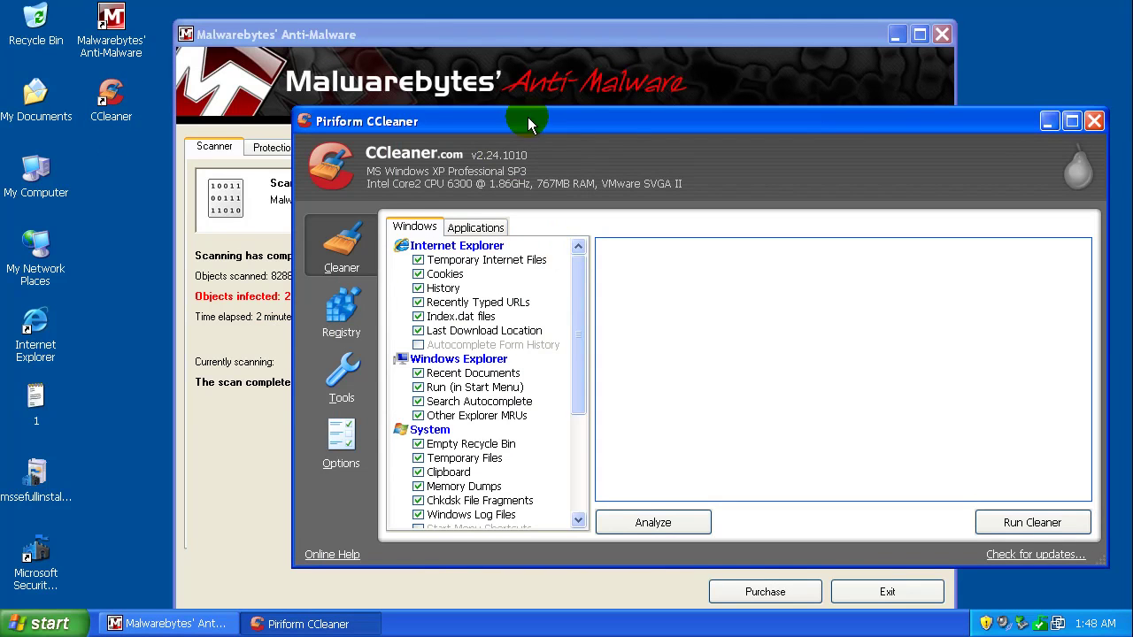
left_click_drag(529, 124, 430, 127)
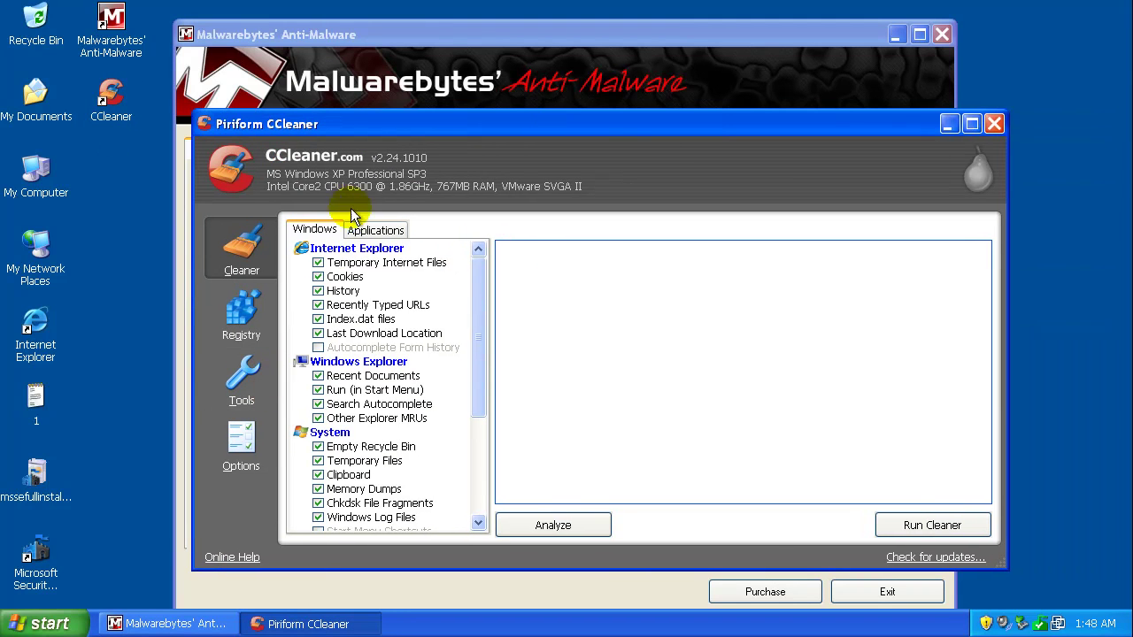
left_click(254, 454)
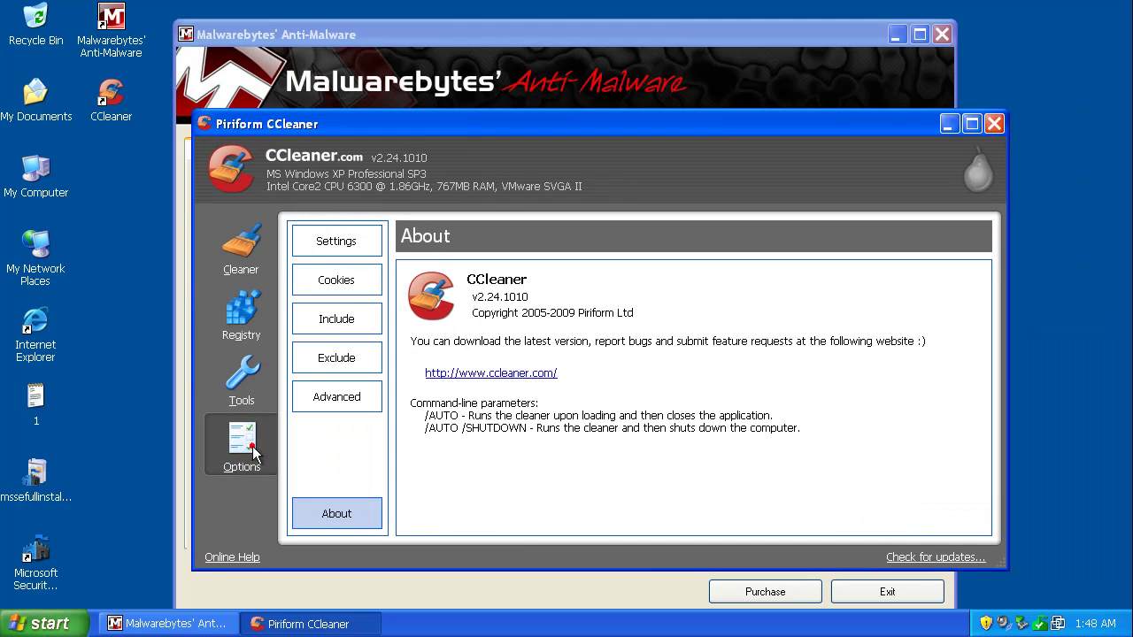
left_click(355, 403)
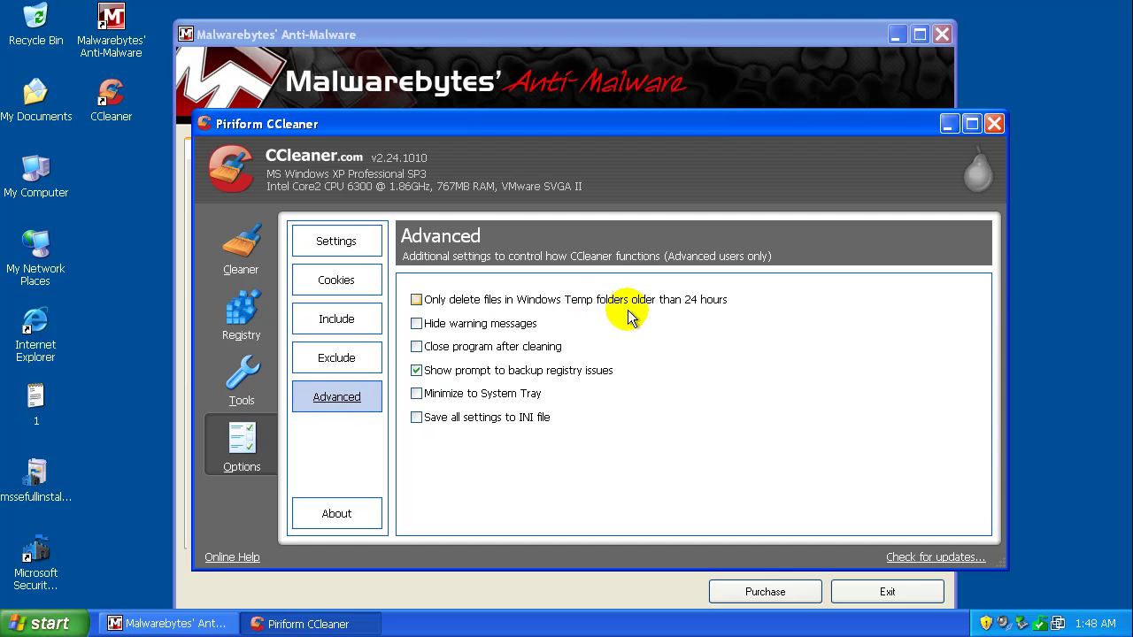
left_click(734, 301)
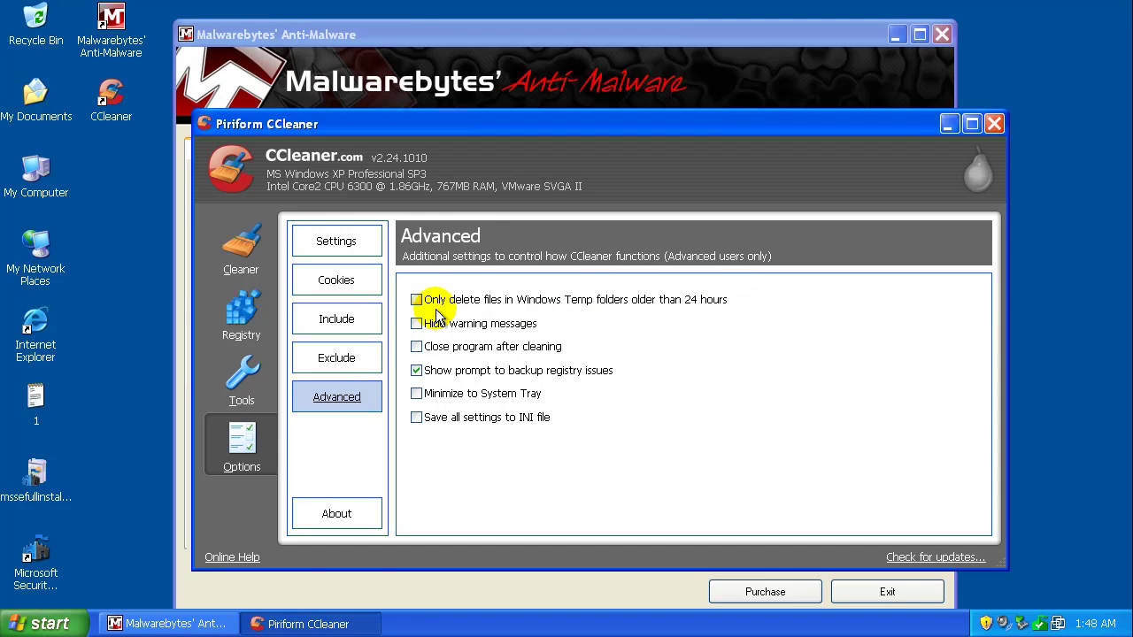
left_click_drag(433, 126, 392, 145)
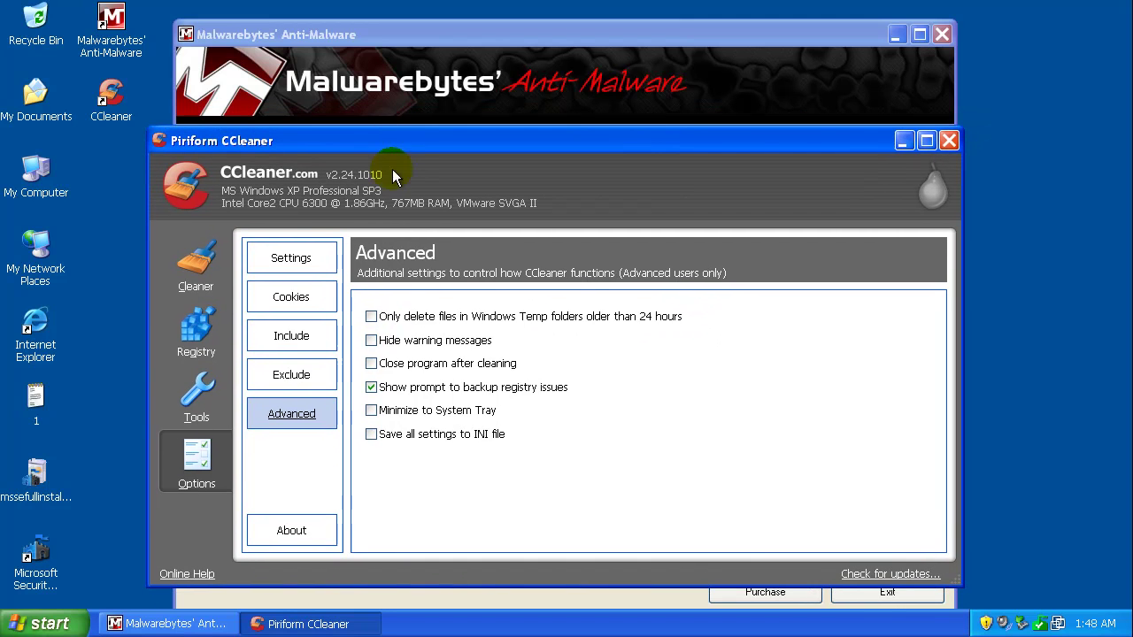
left_click(955, 142)
Show the new Malwarebytes scan results, widen the Items column, and examine the remaining detections and their locations
left_click(858, 544)
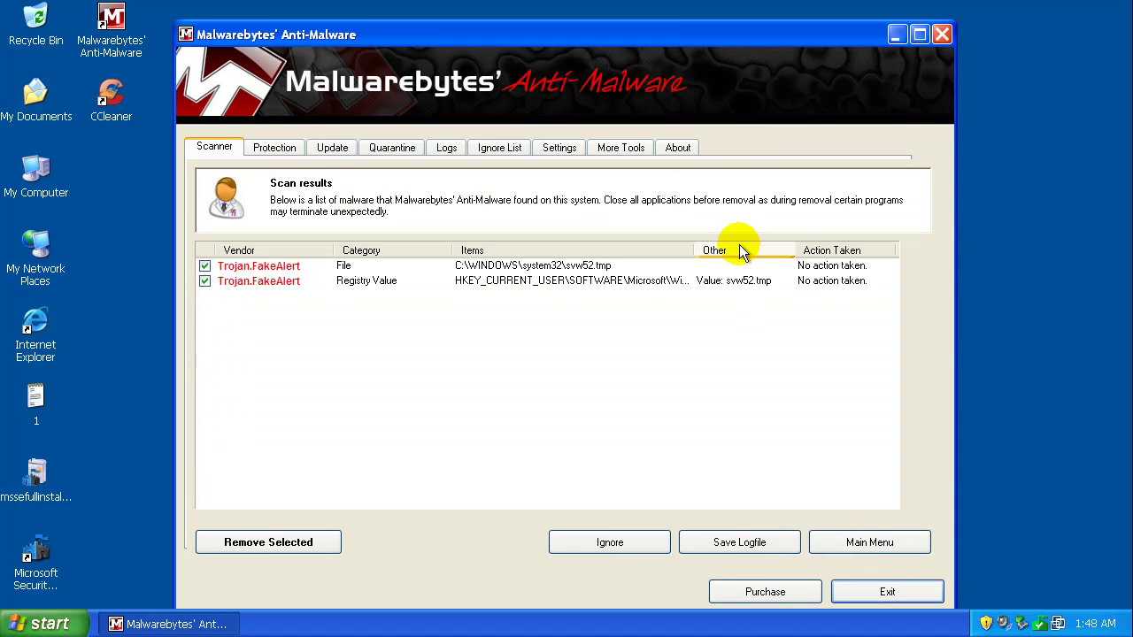
left_click_drag(695, 251, 755, 250)
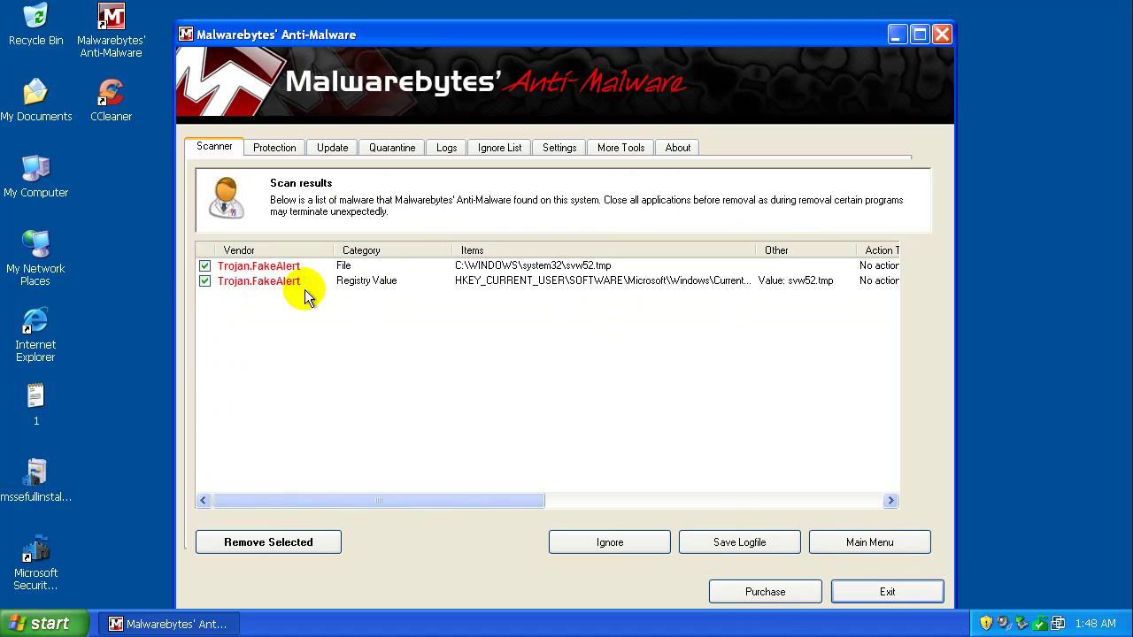
left_click_drag(360, 502, 413, 499)
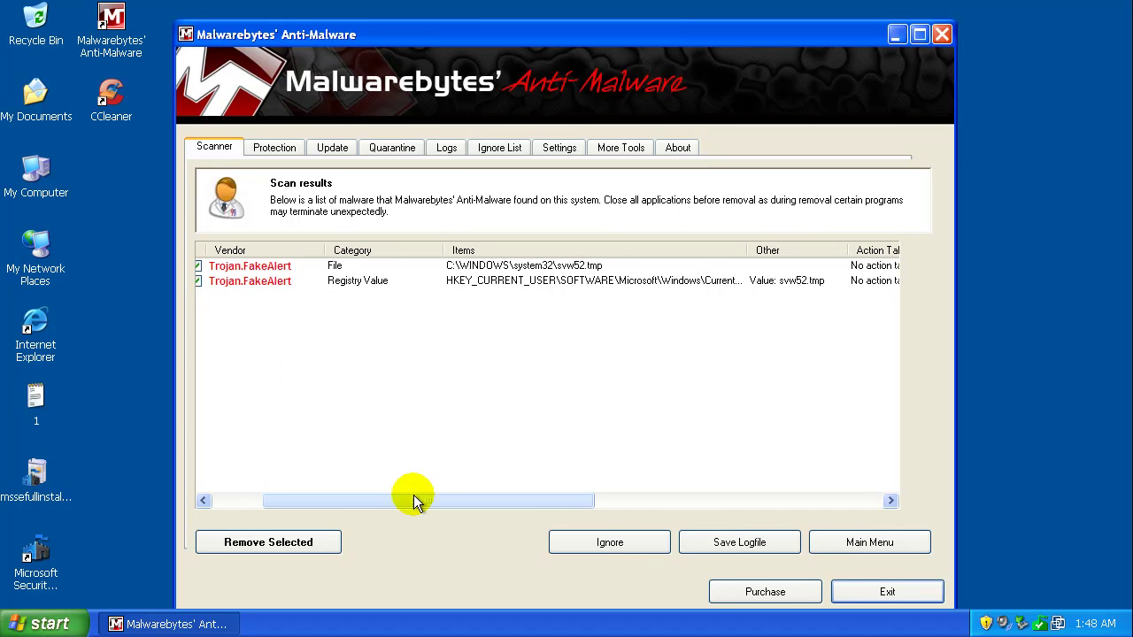
left_click(602, 268)
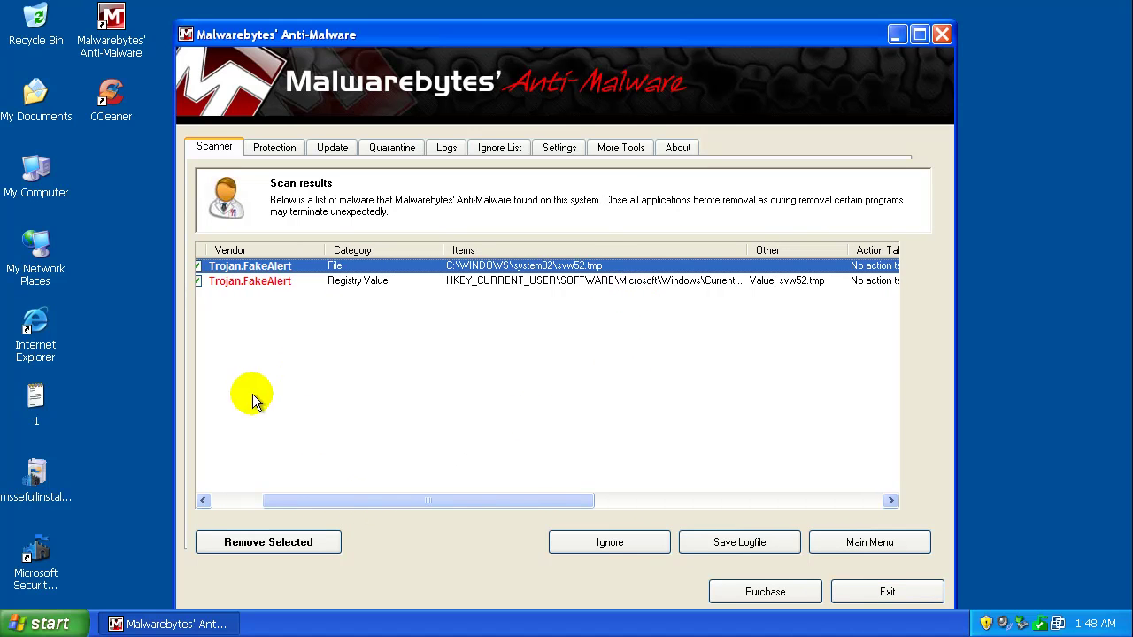
left_click_drag(533, 503, 399, 454)
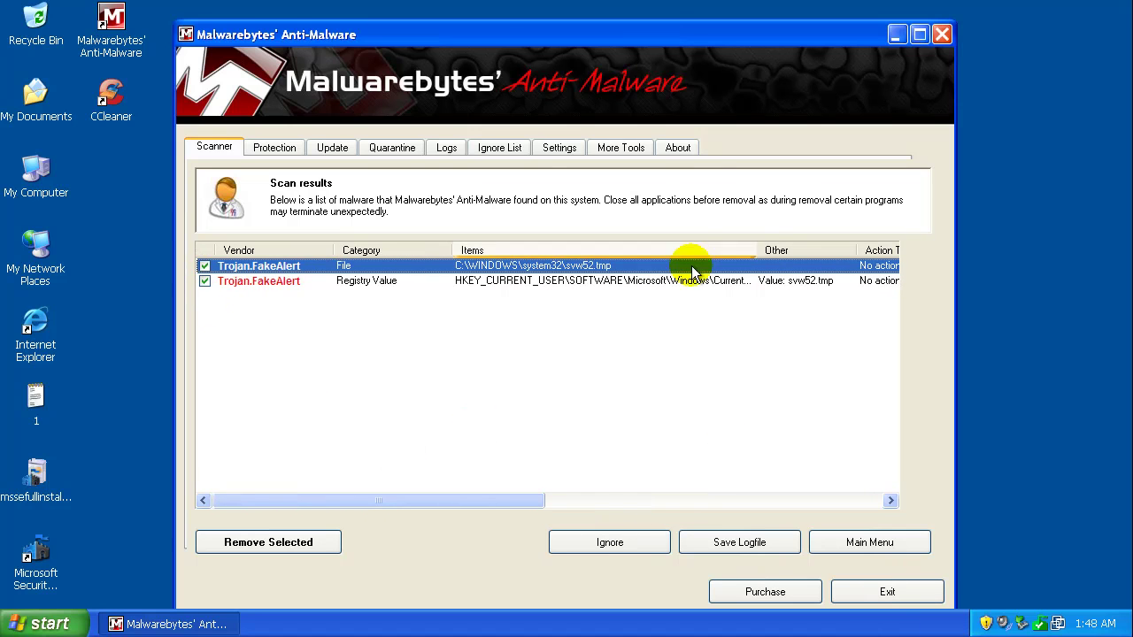
Close Malwarebytes without removing the detections and open Microsoft Security Essentials
left_click(943, 37)
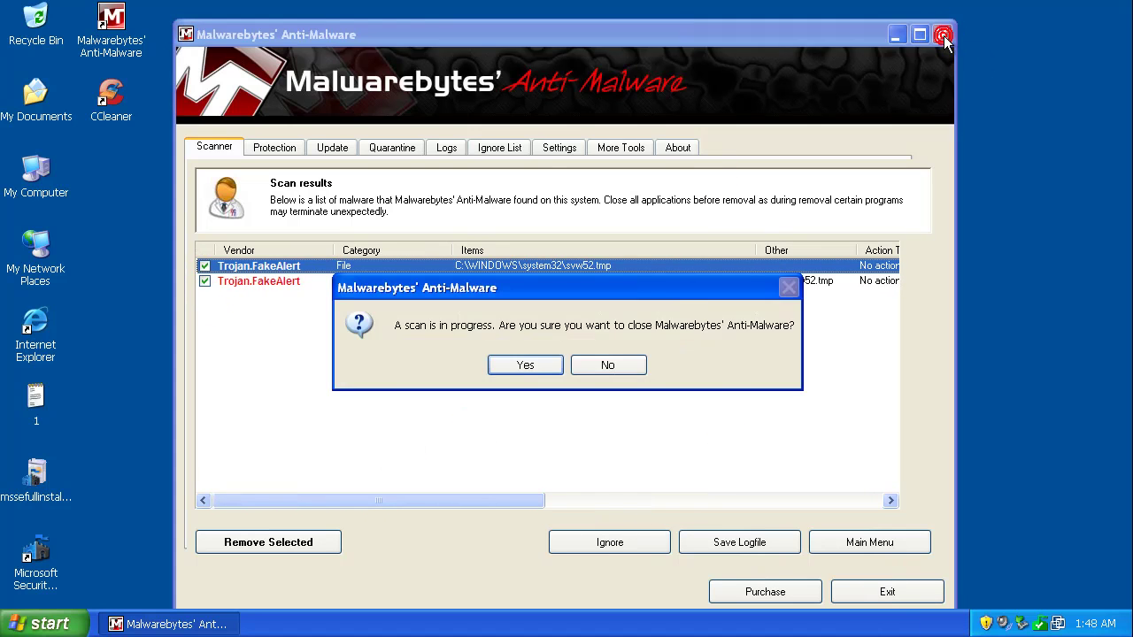
left_click(541, 365)
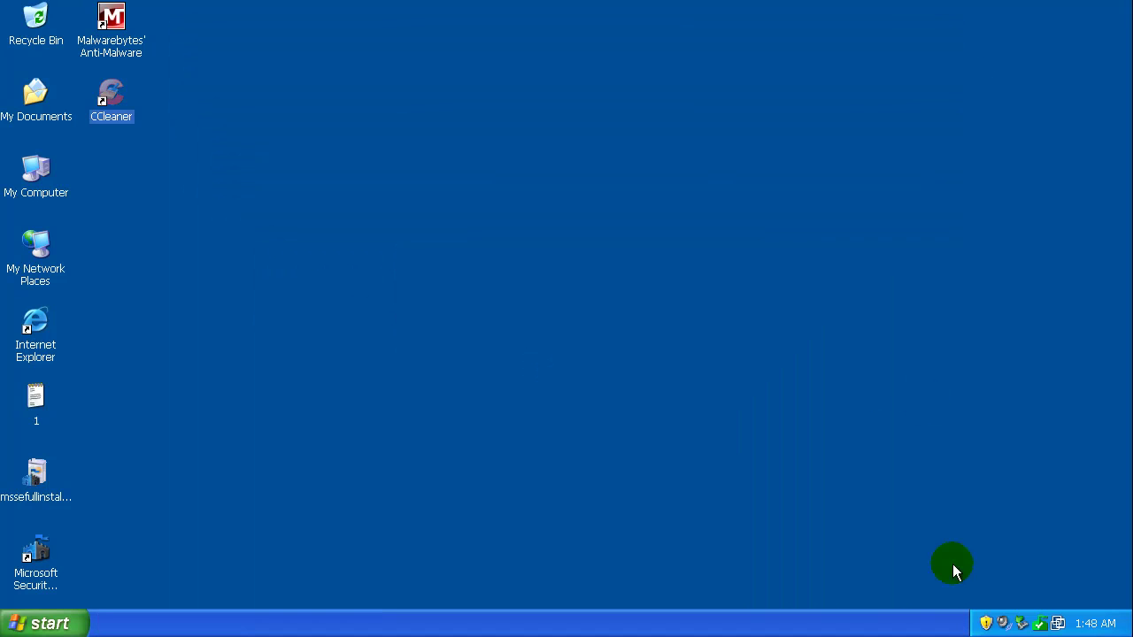
double_click(1039, 623)
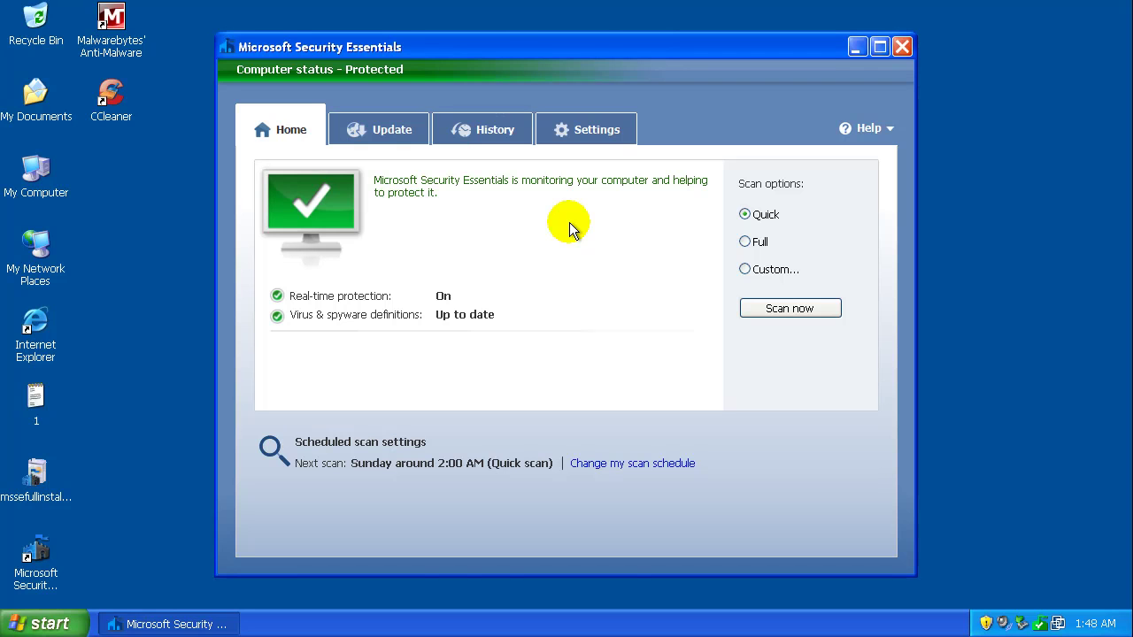
Show the About information for Microsoft Security Essentials, highlight the program's version number, and close the program
left_click_drag(596, 49, 576, 66)
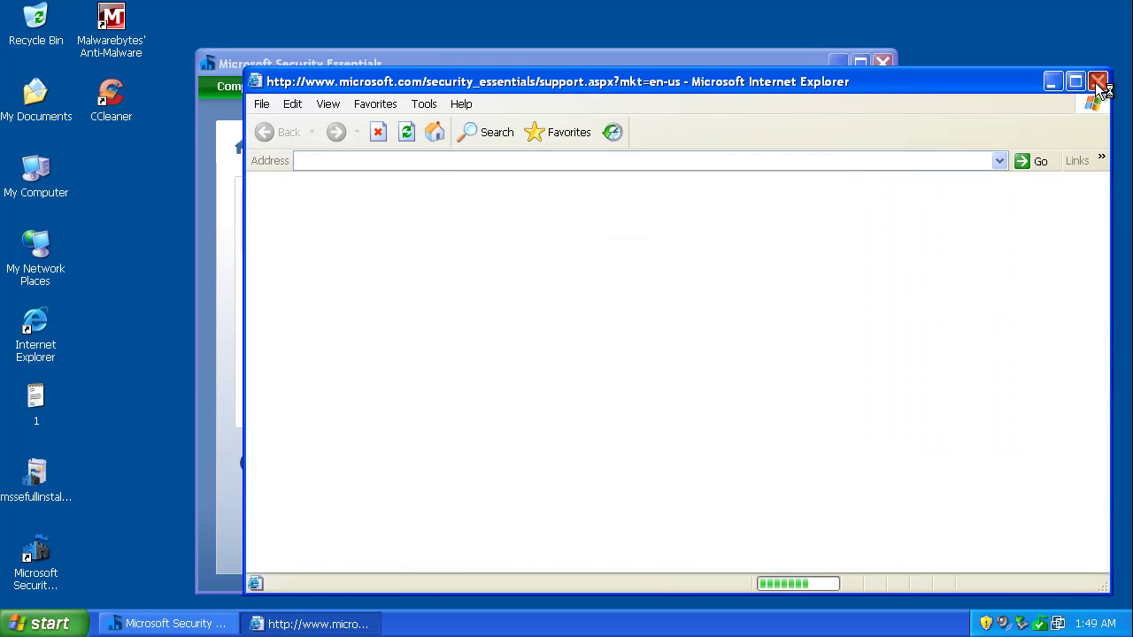
left_click(1095, 80)
left_click(872, 148)
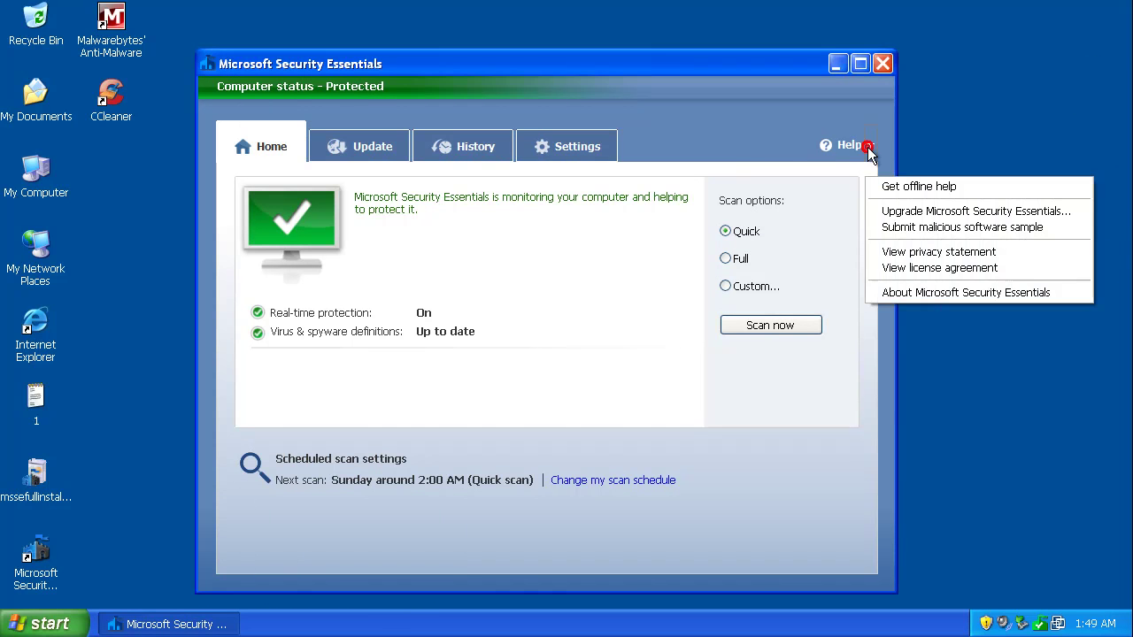
left_click(929, 291)
left_click_drag(545, 285, 551, 271)
double_click(518, 272)
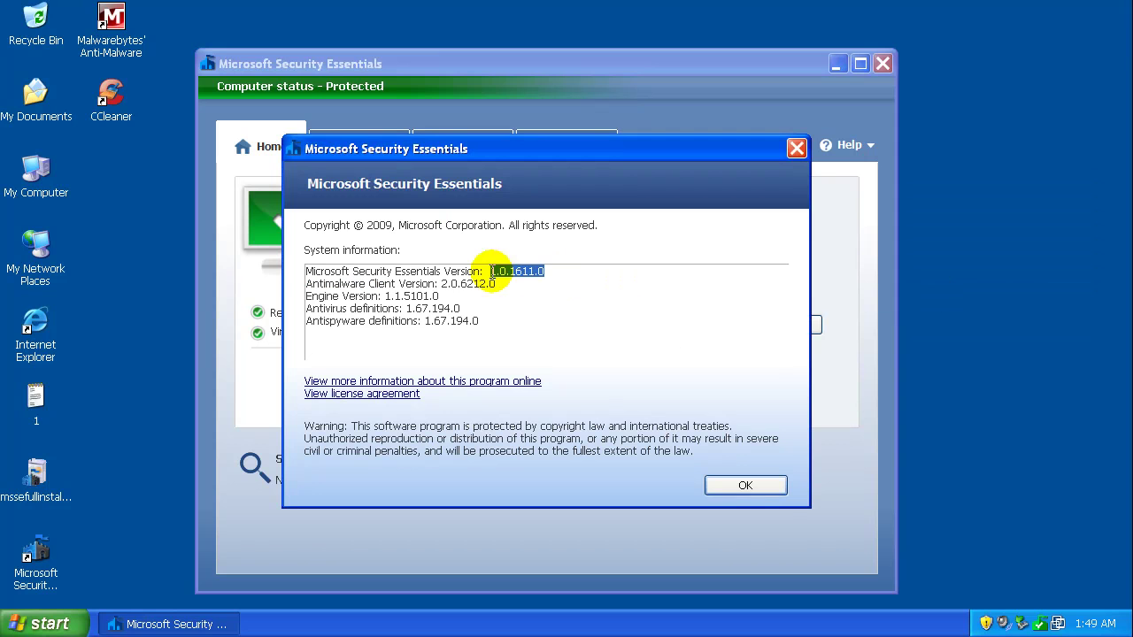
left_click(692, 325)
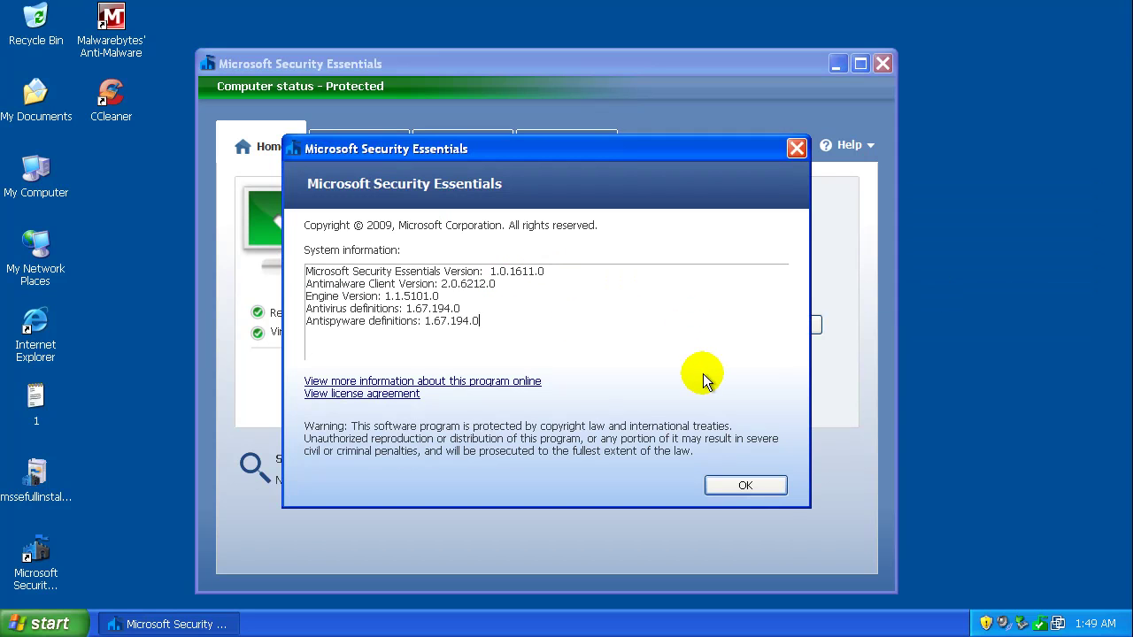
left_click(746, 486)
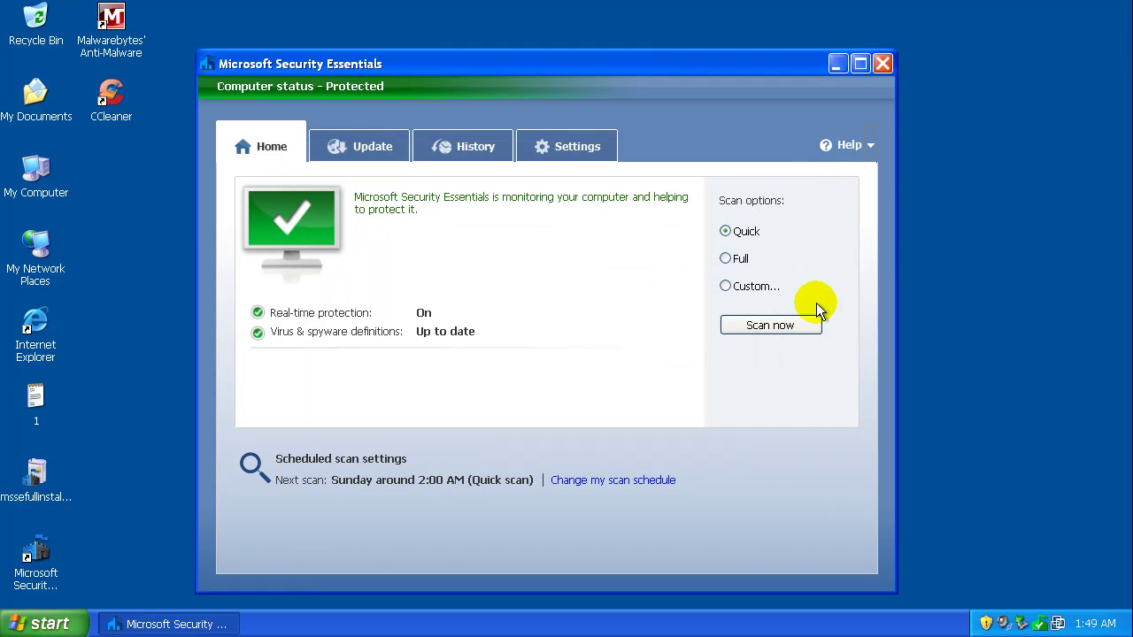
left_click(883, 64)
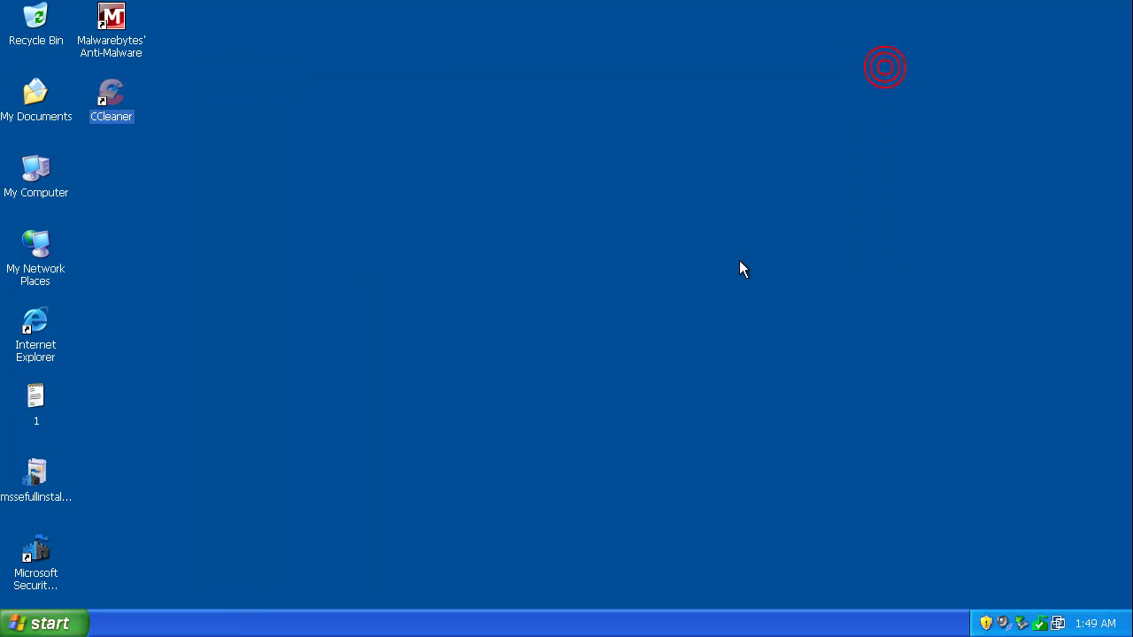